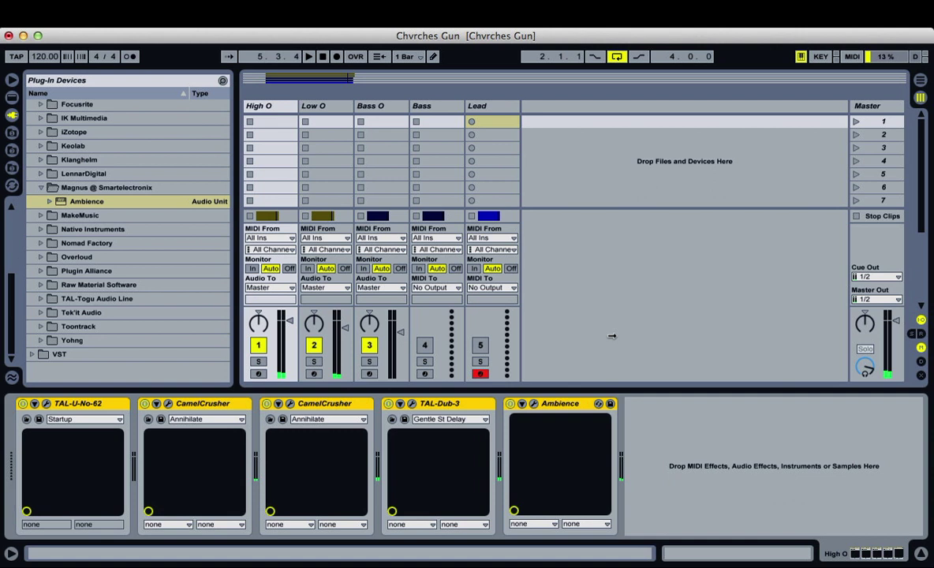
In the web browser, focus the tutorial request box and then the newsletter email field.
{"action": "mouse_move", "coordinate": [4, 181]}
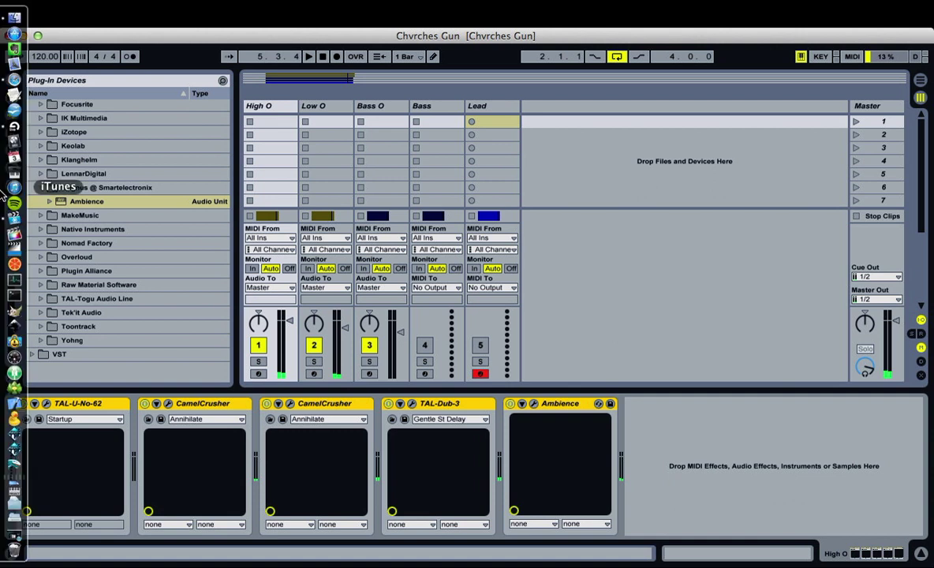
{"action": "left_click", "coordinate": [13, 80]}
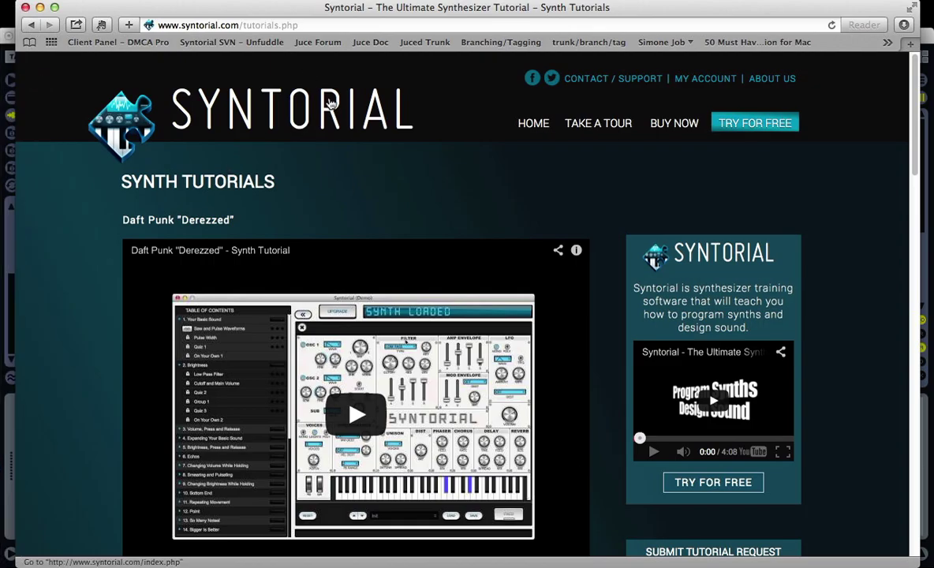
{"action": "scroll", "coordinate": [553, 320], "scroll_direction": "down", "scroll_amount": 7}
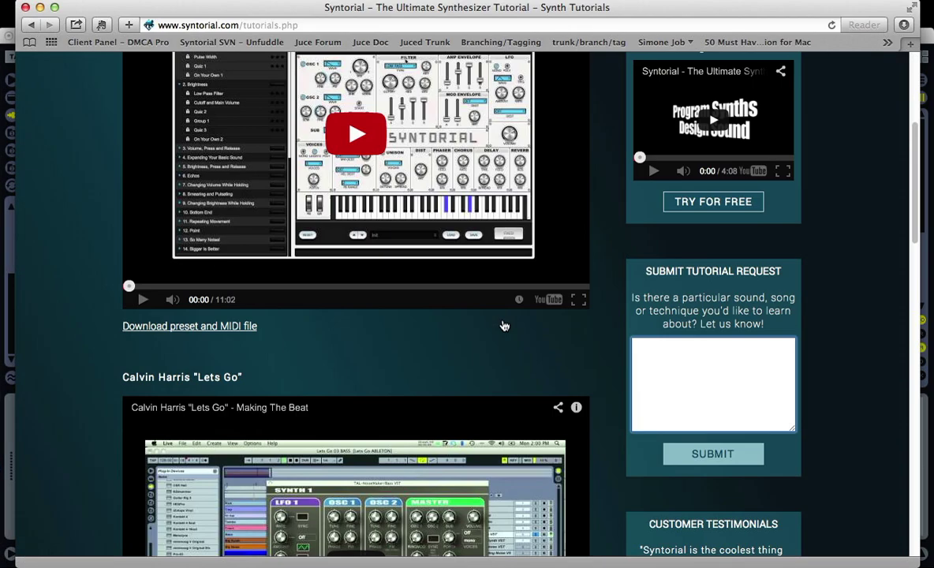
{"action": "scroll", "coordinate": [508, 295], "scroll_direction": "up", "scroll_amount": 4}
{"action": "scroll", "coordinate": [509, 294], "scroll_direction": "down", "scroll_amount": 1}
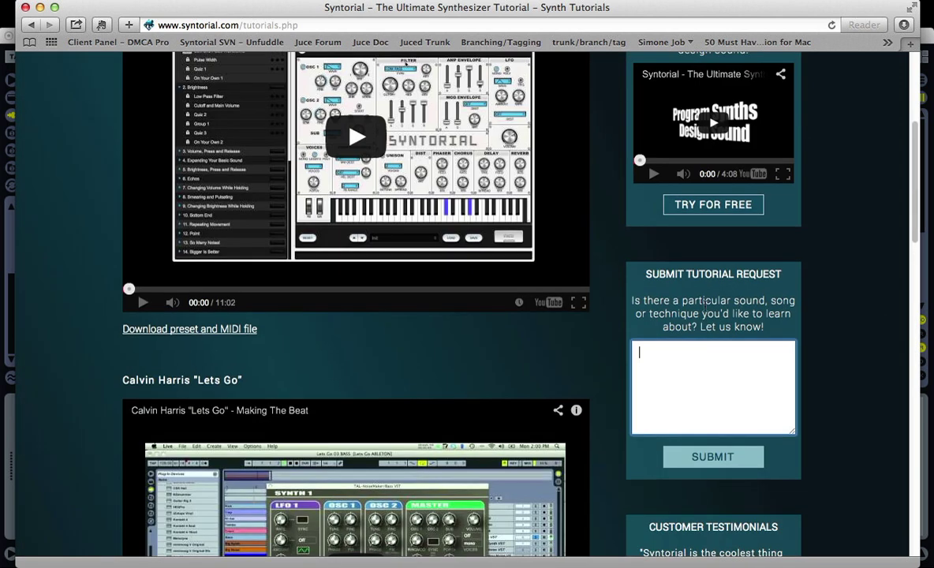
{"action": "left_click", "coordinate": [709, 361]}
{"action": "scroll", "coordinate": [609, 391], "scroll_direction": "down", "scroll_amount": 10}
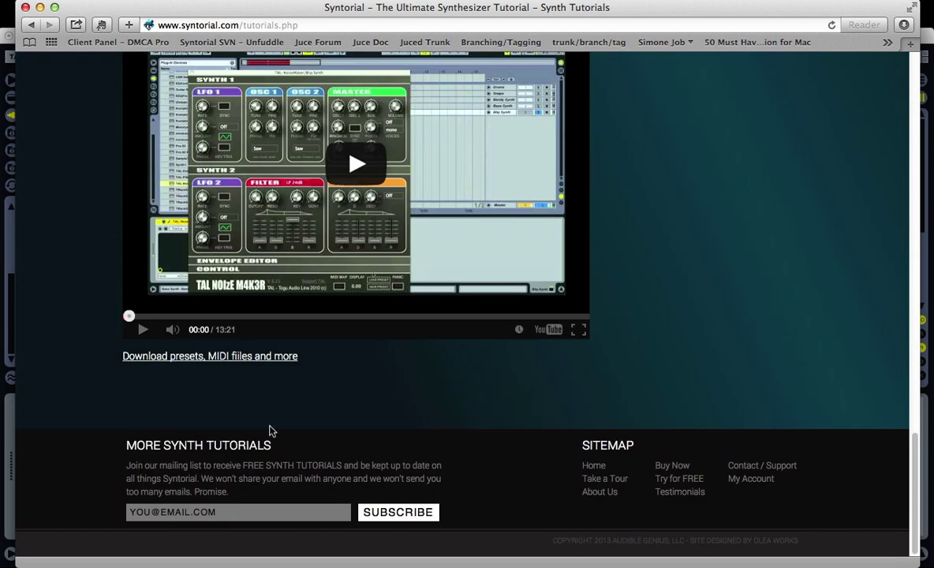
{"action": "left_click", "coordinate": [196, 512]}
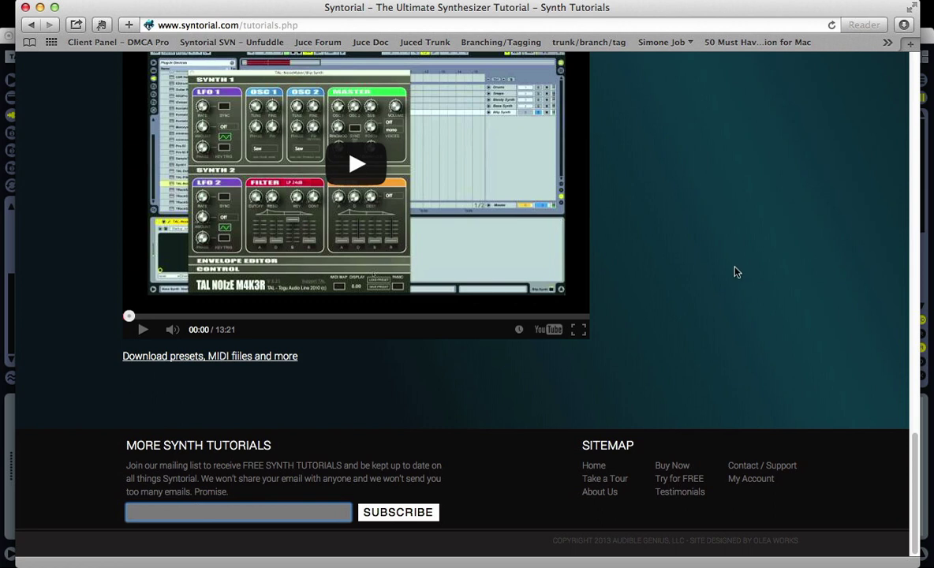
{"action": "scroll", "coordinate": [735, 272], "scroll_direction": "up", "scroll_amount": 15}
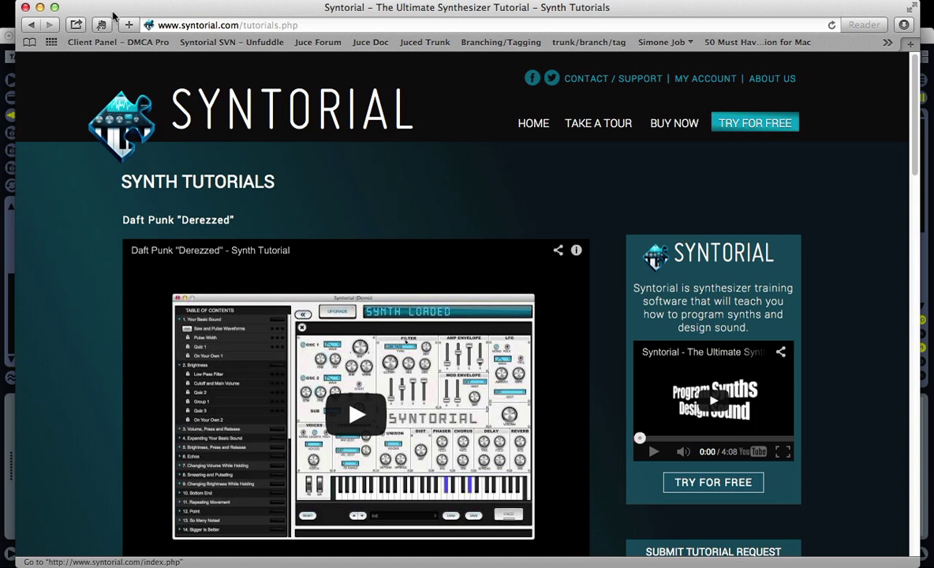
Return to Live, start the song playing, and select the Bass track to show its devices.
{"action": "left_click", "coordinate": [39, 8]}
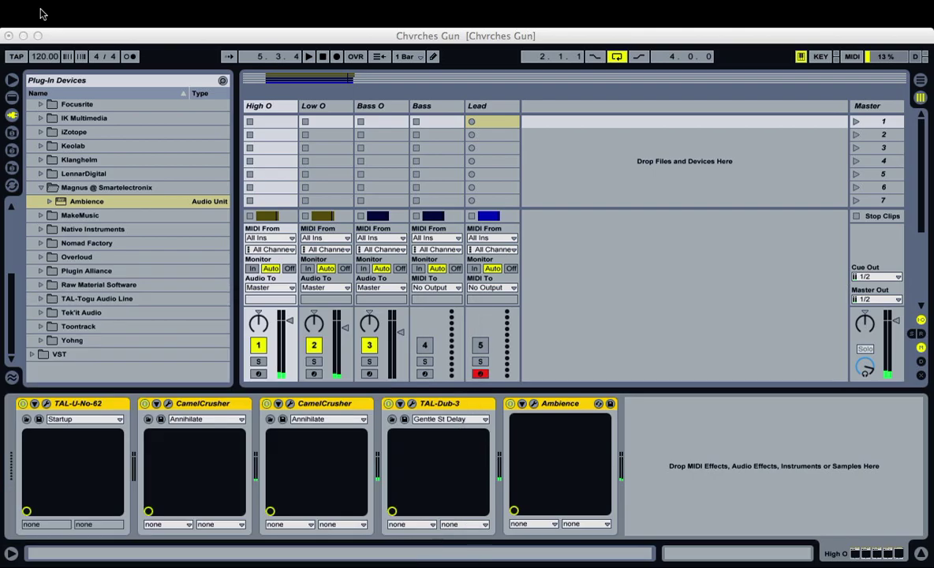
{"action": "left_click", "coordinate": [580, 43]}
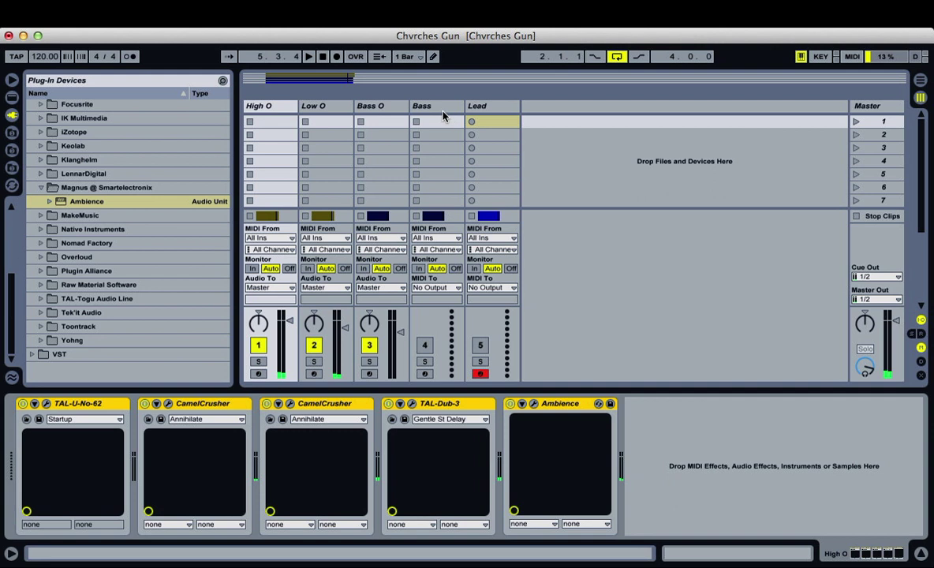
{"action": "key", "text": "space"}
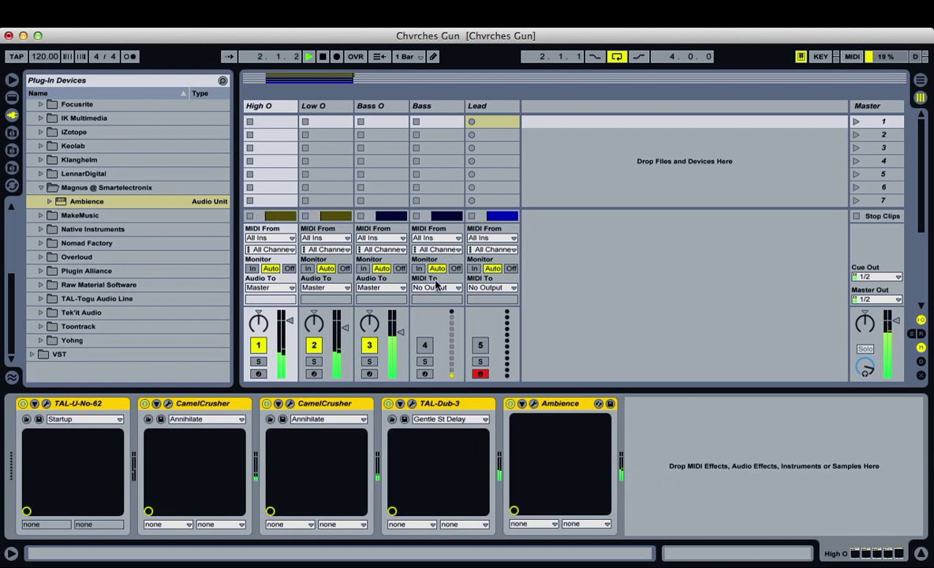
{"action": "left_click", "coordinate": [426, 106]}
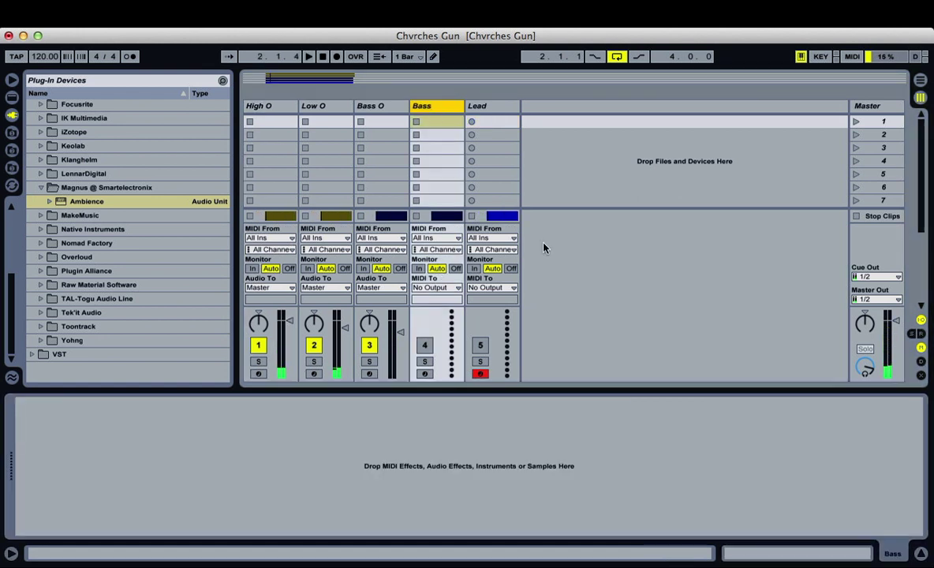
Solo the Bass track and drag Arturia's minimoog V Original onto its device chain.
{"action": "left_click", "coordinate": [425, 361]}
{"action": "scroll", "coordinate": [112, 225], "scroll_direction": "up", "scroll_amount": 3}
{"action": "scroll", "coordinate": [102, 221], "scroll_direction": "up", "scroll_amount": 5}
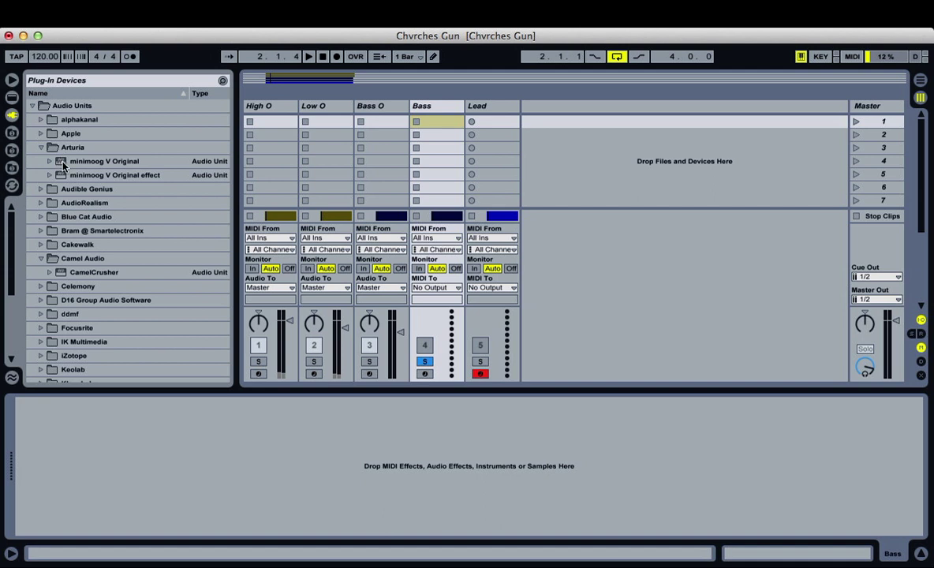
{"action": "left_click_drag", "start_coordinate": [64, 164], "coordinate": [109, 449]}
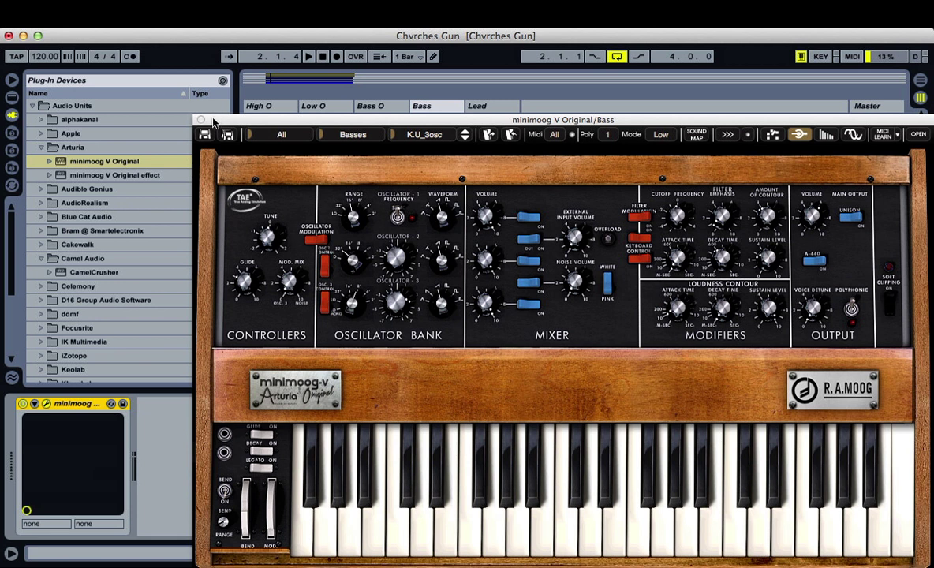
Reposition the minimoog window and choose Temp_Saw from the Templates > Temp_Synth bank.
{"action": "left_click_drag", "start_coordinate": [211, 119], "coordinate": [224, 92]}
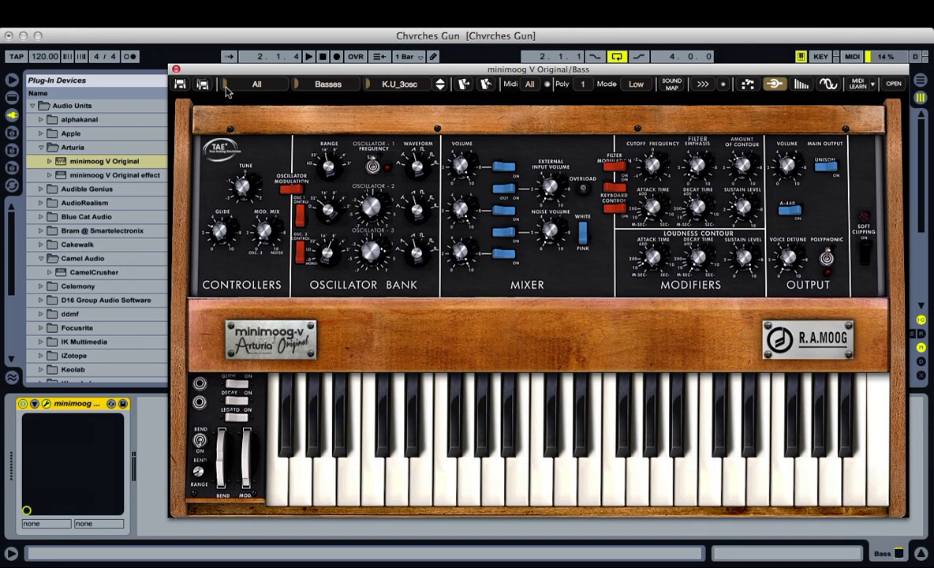
{"action": "left_click", "coordinate": [226, 87]}
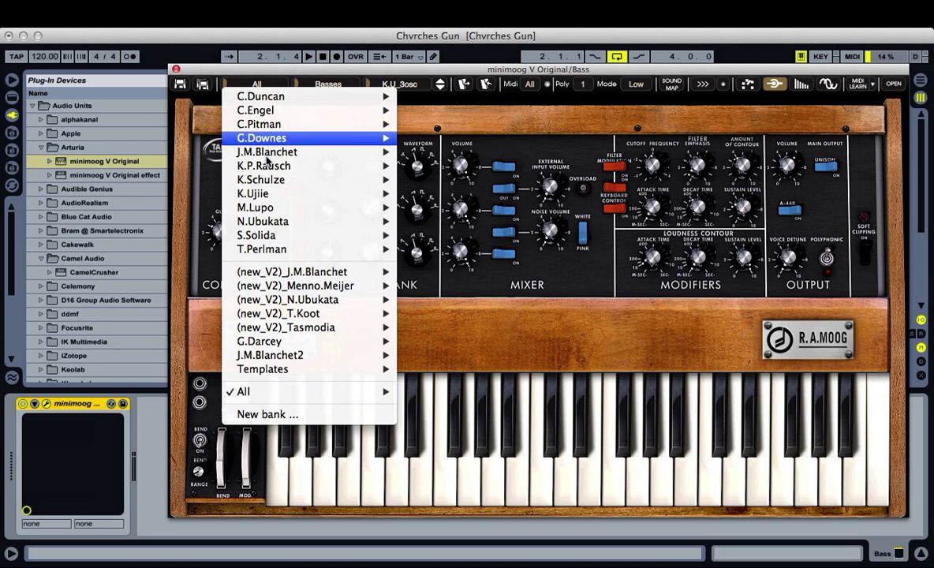
{"action": "mouse_move", "coordinate": [357, 373]}
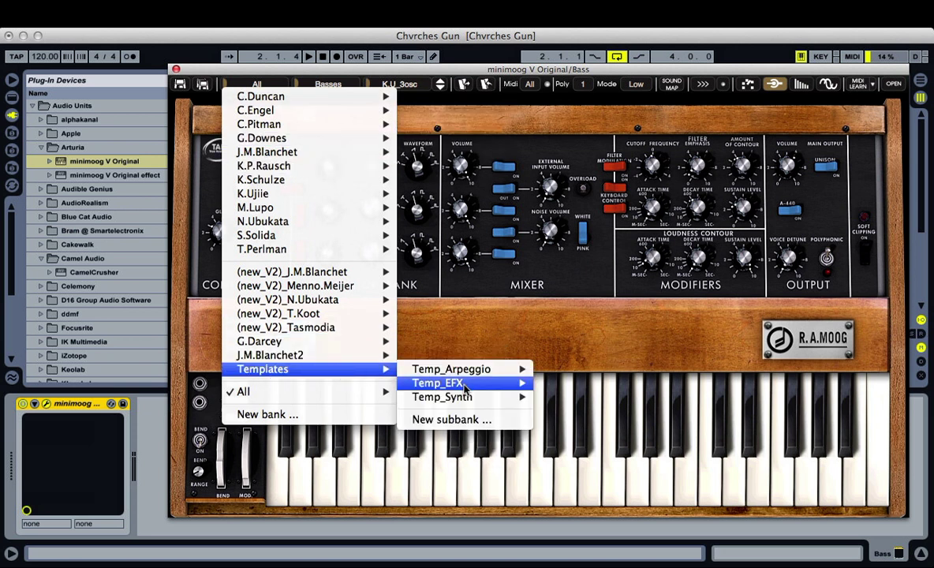
{"action": "mouse_move", "coordinate": [466, 397]}
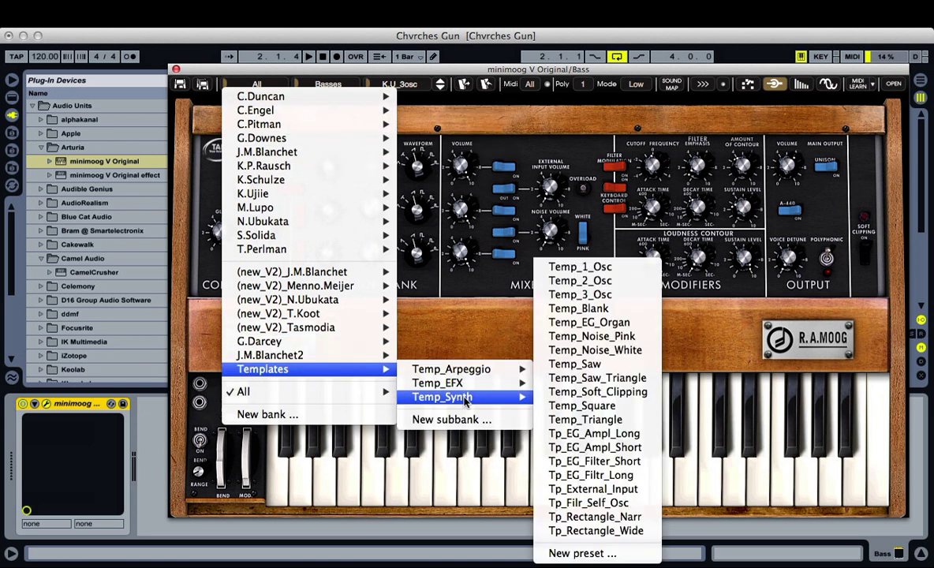
{"action": "left_click", "coordinate": [601, 365]}
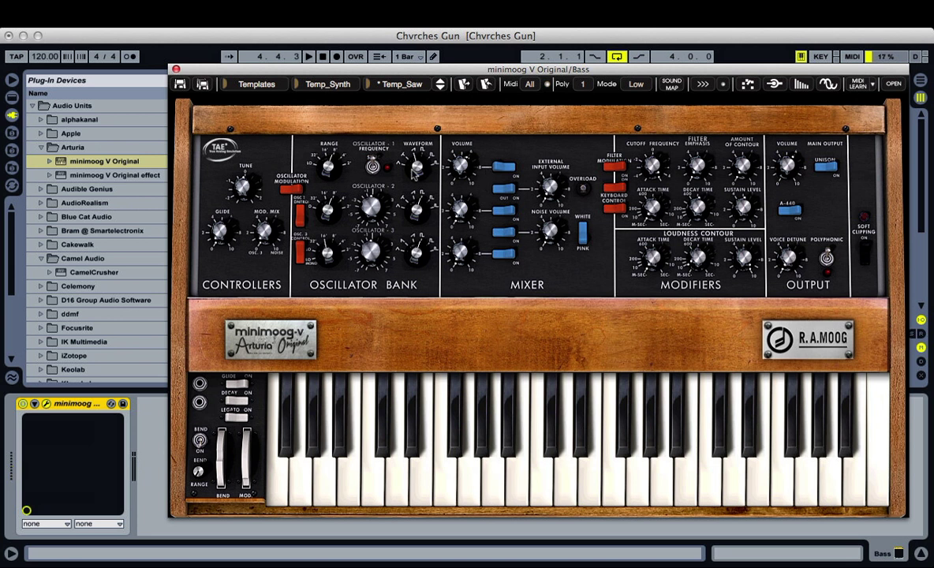
Set oscillator 1 to a wide pulse, raise oscillator 2 to about -37 dB, and detune it slightly flat.
{"action": "left_click_drag", "start_coordinate": [418, 155], "coordinate": [412, 139]}
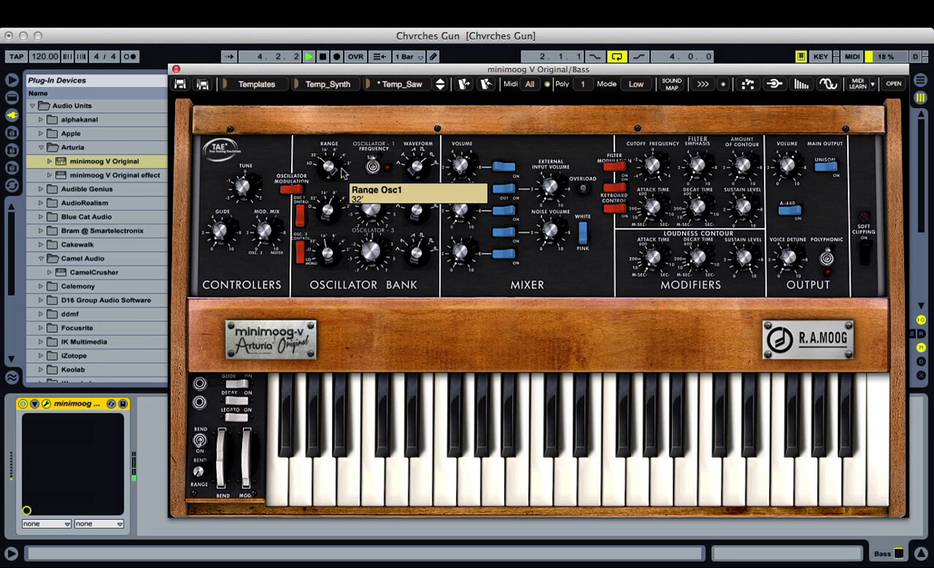
{"action": "key", "text": "space"}
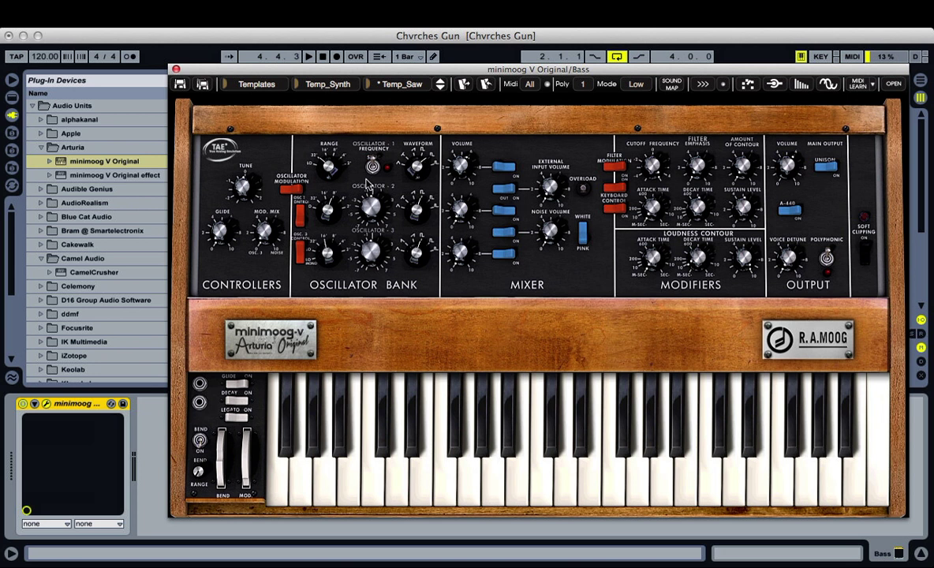
{"action": "mouse_move", "coordinate": [319, 198]}
{"action": "mouse_move", "coordinate": [463, 219]}
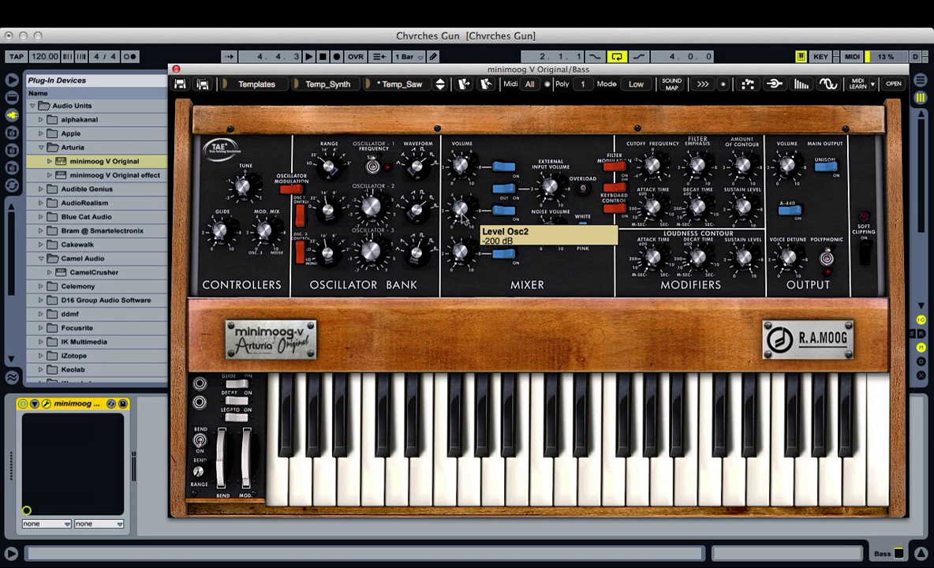
{"action": "key", "text": "space"}
{"action": "left_click_drag", "start_coordinate": [465, 219], "coordinate": [464, 206]}
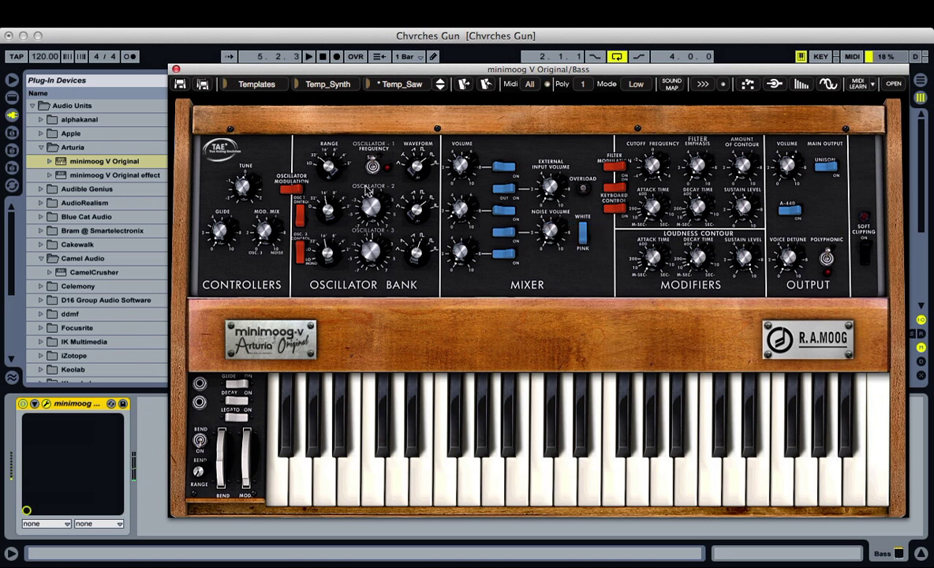
{"action": "mouse_move", "coordinate": [373, 204]}
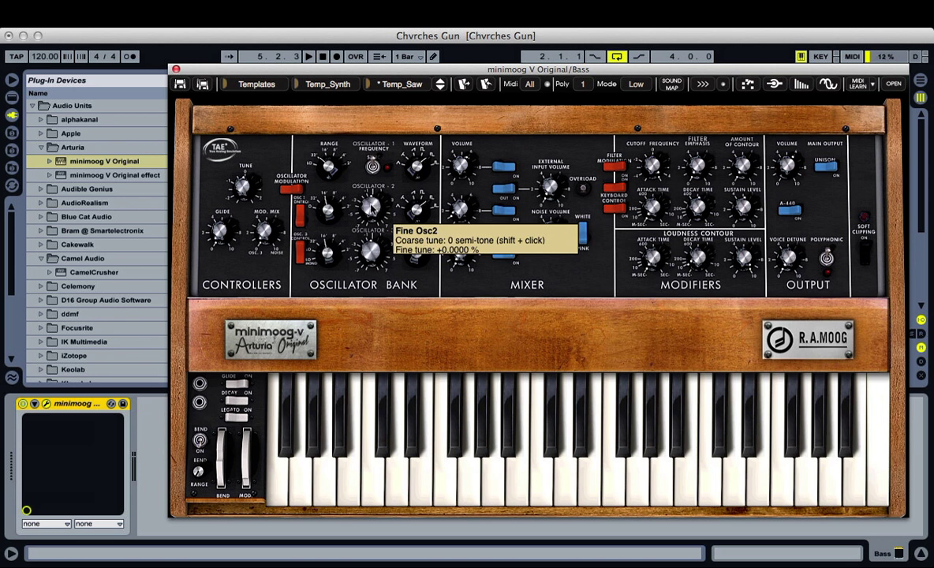
{"action": "left_click_drag", "start_coordinate": [372, 206], "coordinate": [369, 229]}
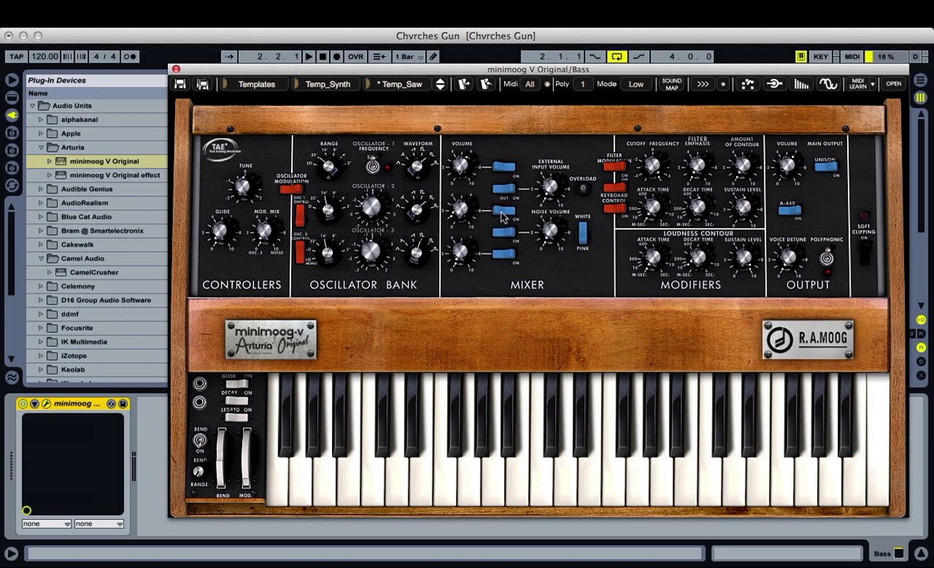
Lower the minimoog's filter cutoff to about 1289 Hz while auditioning.
{"action": "key", "text": "space"}
{"action": "mouse_move", "coordinate": [655, 169]}
{"action": "left_click_drag", "start_coordinate": [655, 170], "coordinate": [653, 201]}
{"action": "mouse_move", "coordinate": [746, 174]}
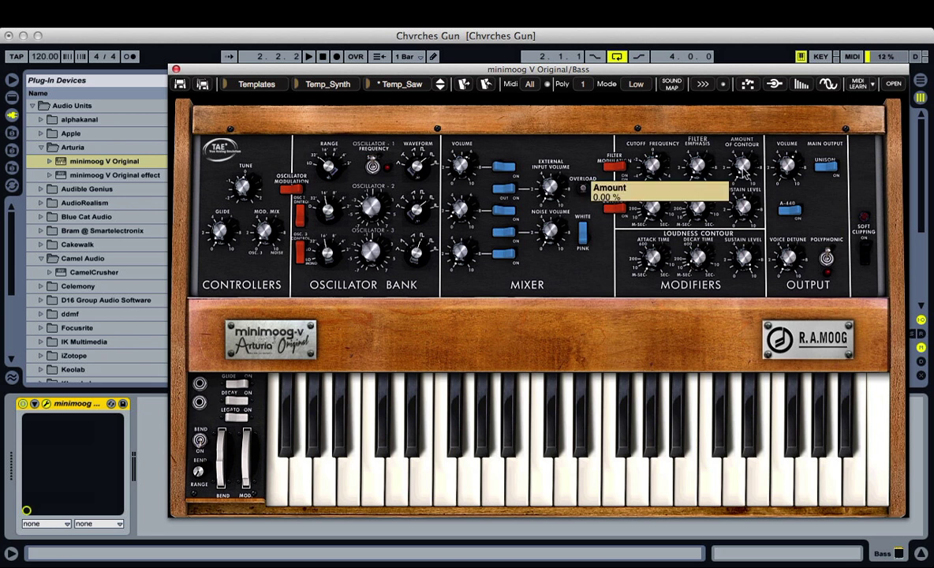
Raise the filter contour amount to about 7% and bring the filter sustain down to 0.
{"action": "left_click_drag", "start_coordinate": [743, 170], "coordinate": [744, 163]}
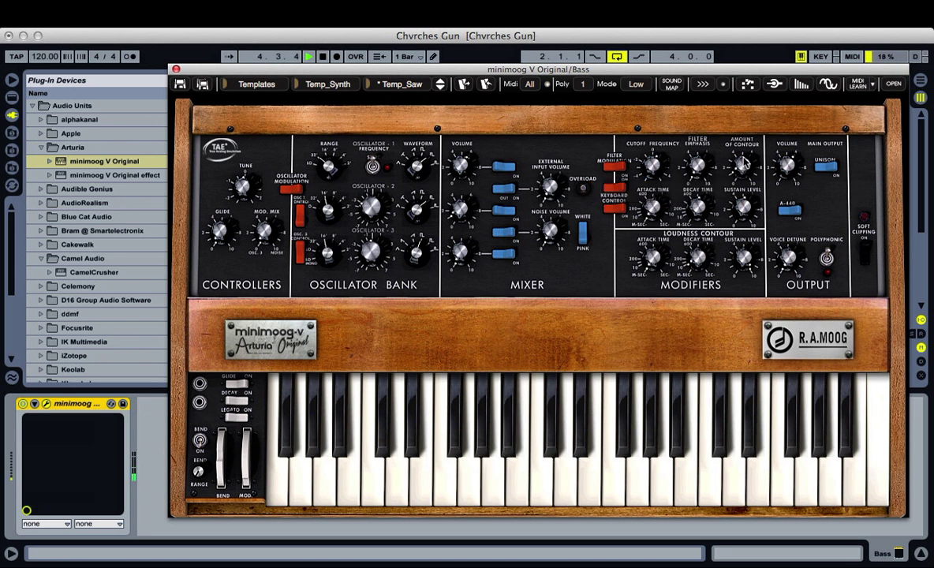
{"action": "key", "text": "space"}
{"action": "mouse_move", "coordinate": [744, 163]}
{"action": "mouse_move", "coordinate": [744, 208]}
{"action": "left_click_drag", "start_coordinate": [744, 207], "coordinate": [733, 268]}
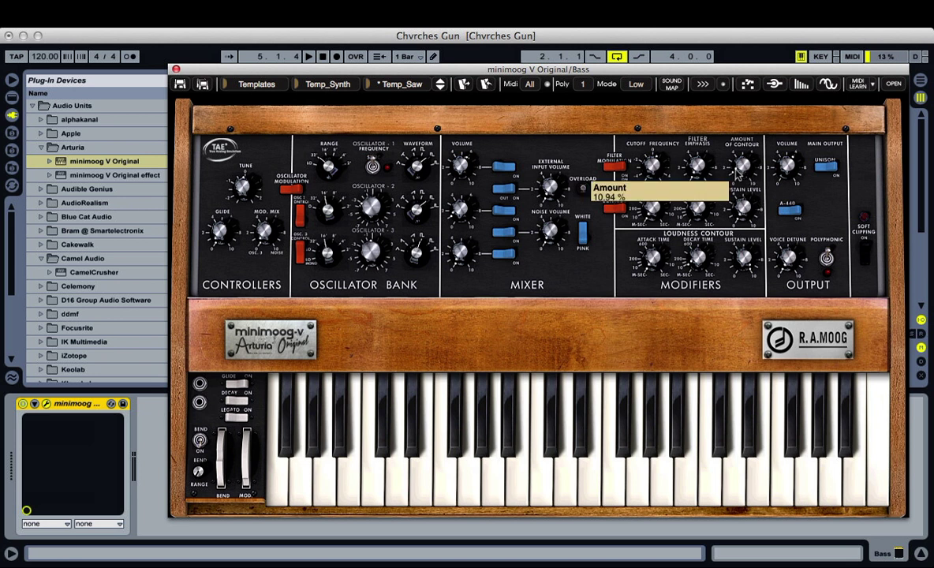
Shorten the minimoog's filter decay to about 597 ms while the song plays.
{"action": "mouse_move", "coordinate": [662, 170]}
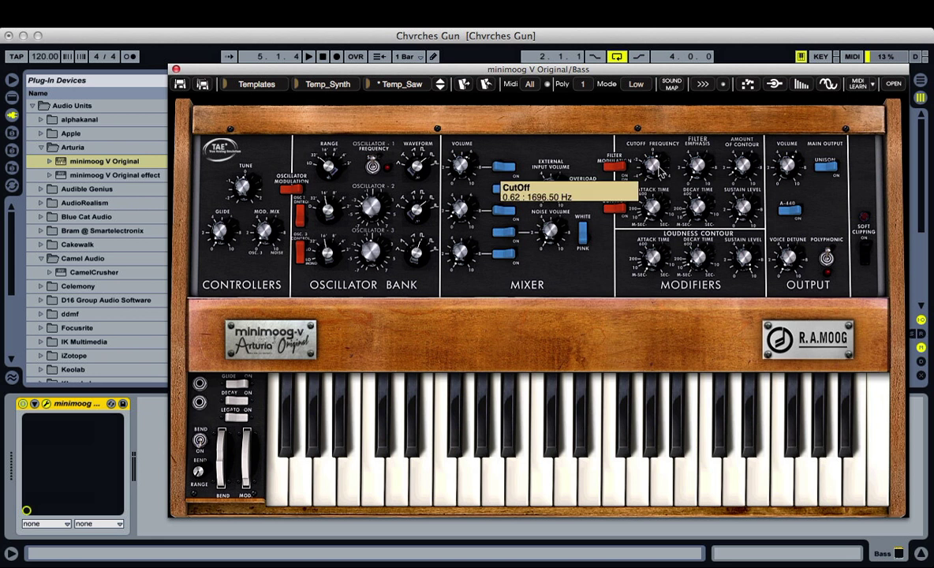
{"action": "mouse_move", "coordinate": [739, 223]}
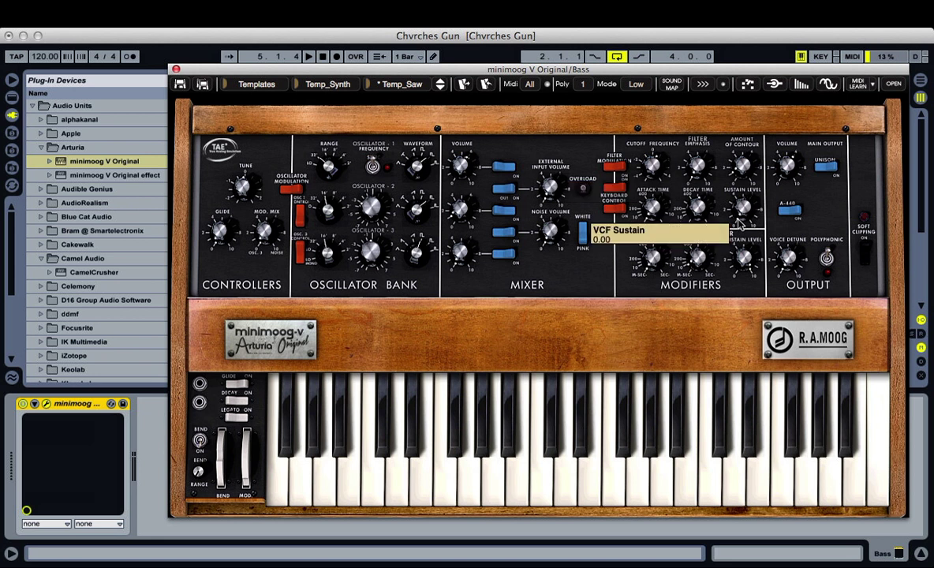
{"action": "key", "text": "space"}
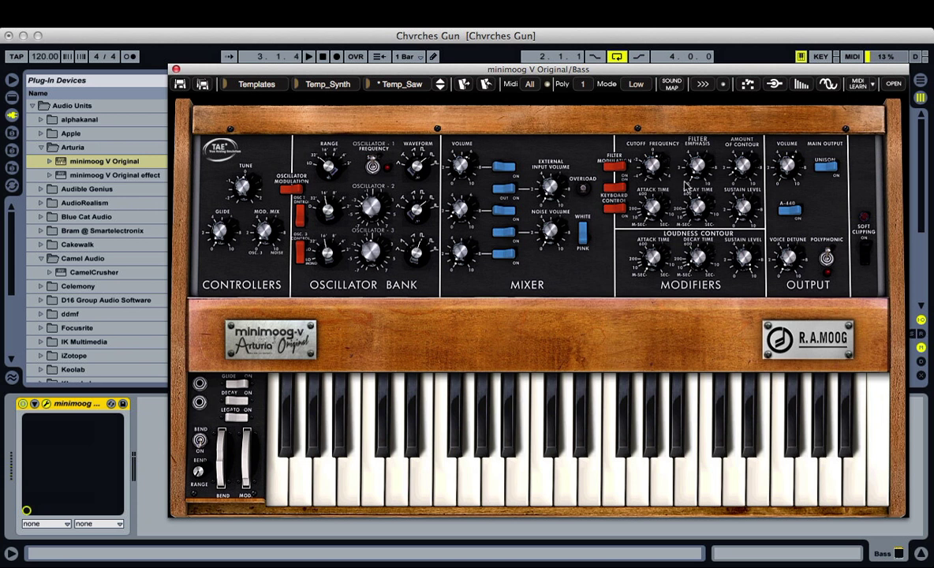
{"action": "mouse_move", "coordinate": [699, 207]}
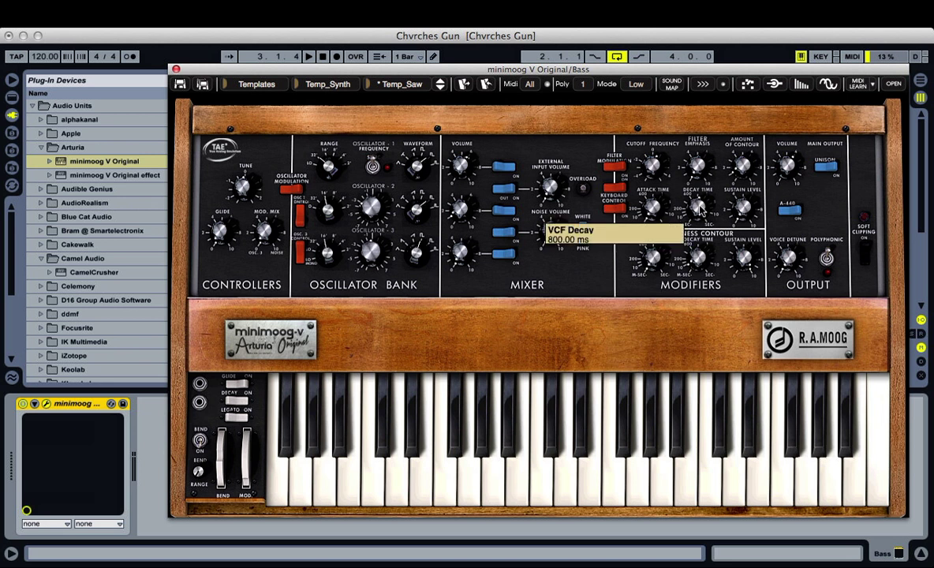
{"action": "key", "text": "space"}
{"action": "mouse_move", "coordinate": [699, 206]}
{"action": "left_mouse_down"}
{"action": "mouse_move", "coordinate": [698, 231]}
{"action": "mouse_move", "coordinate": [699, 214]}
{"action": "left_mouse_up"}
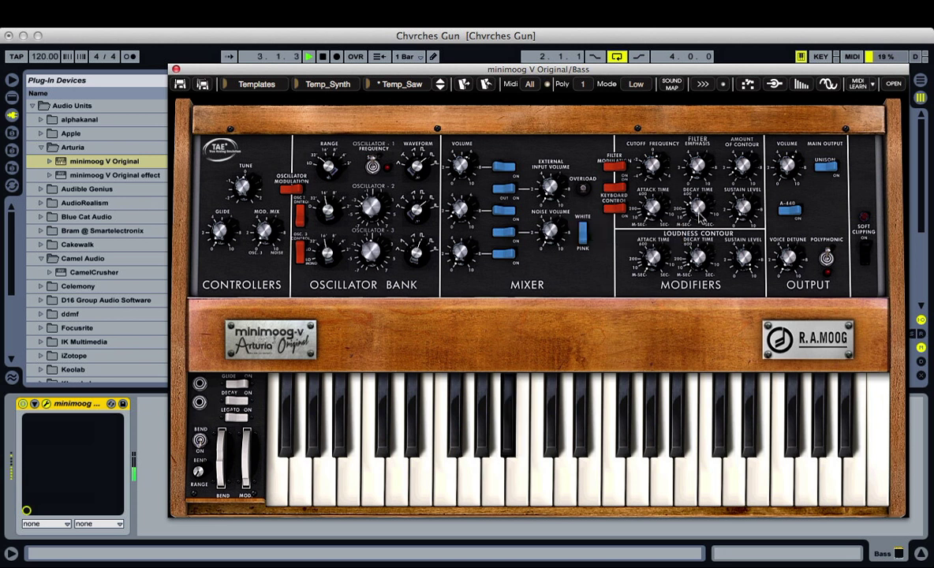
Set the filter contour amount to about 11.7% and loudness decay to 175 ms, then close the minimoog.
{"action": "left_click_drag", "start_coordinate": [749, 168], "coordinate": [746, 160]}
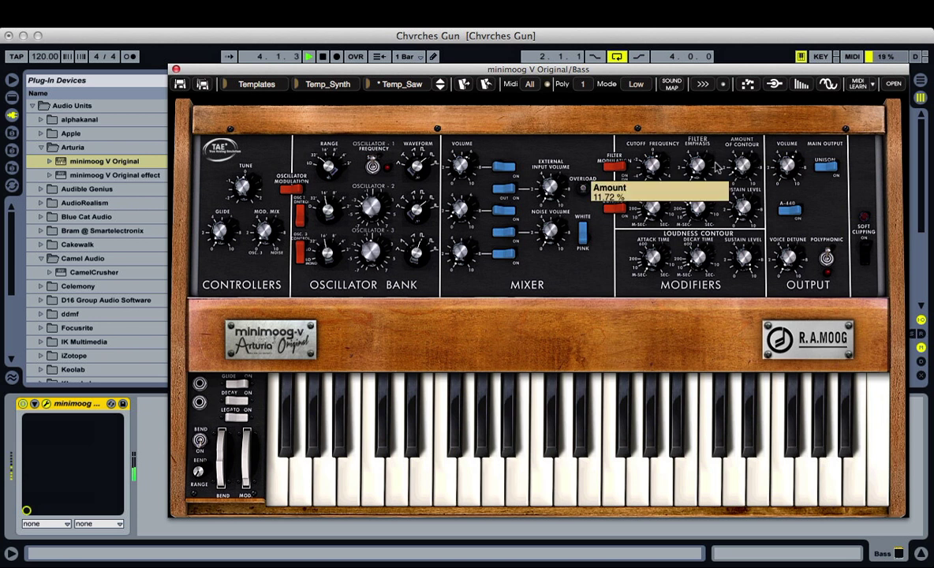
{"action": "mouse_move", "coordinate": [716, 168]}
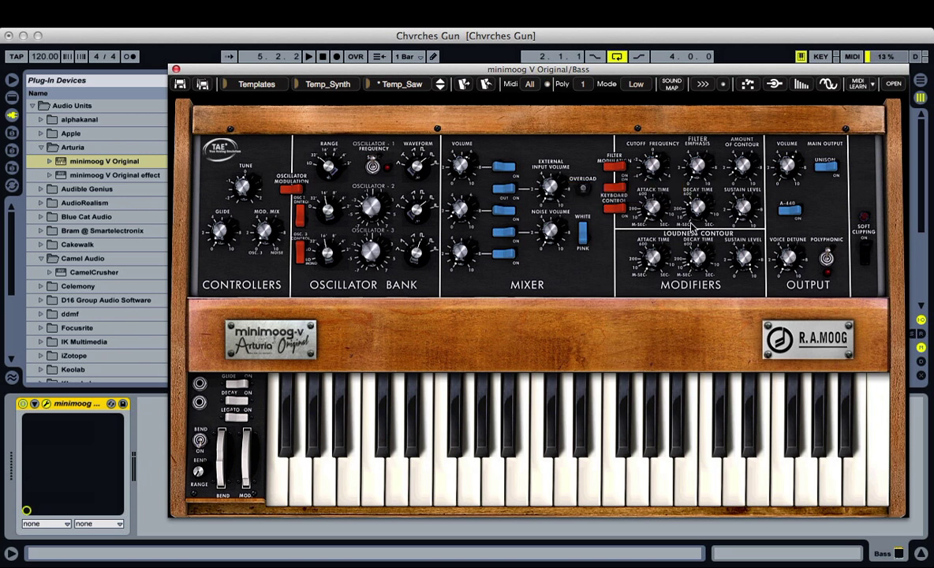
{"action": "mouse_move", "coordinate": [708, 263]}
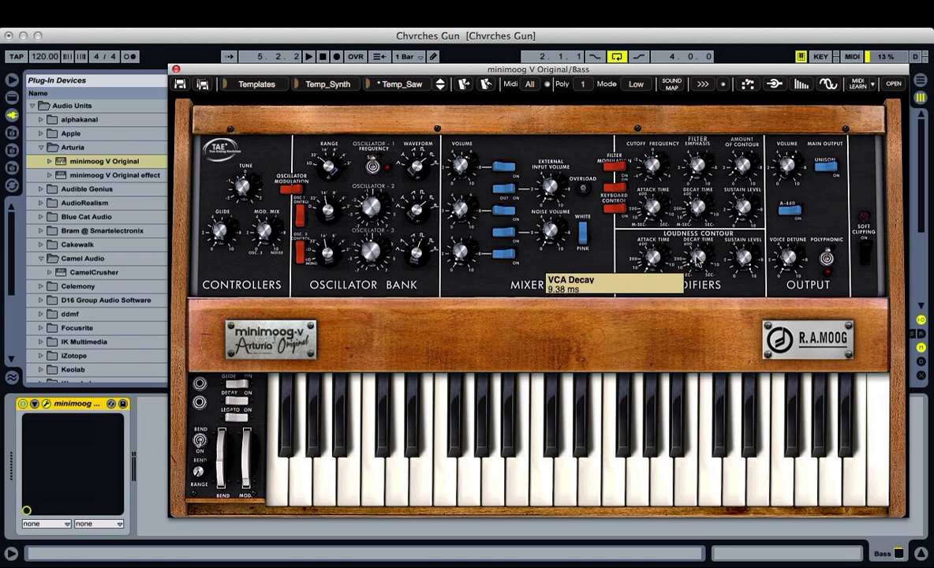
{"action": "key", "text": "space"}
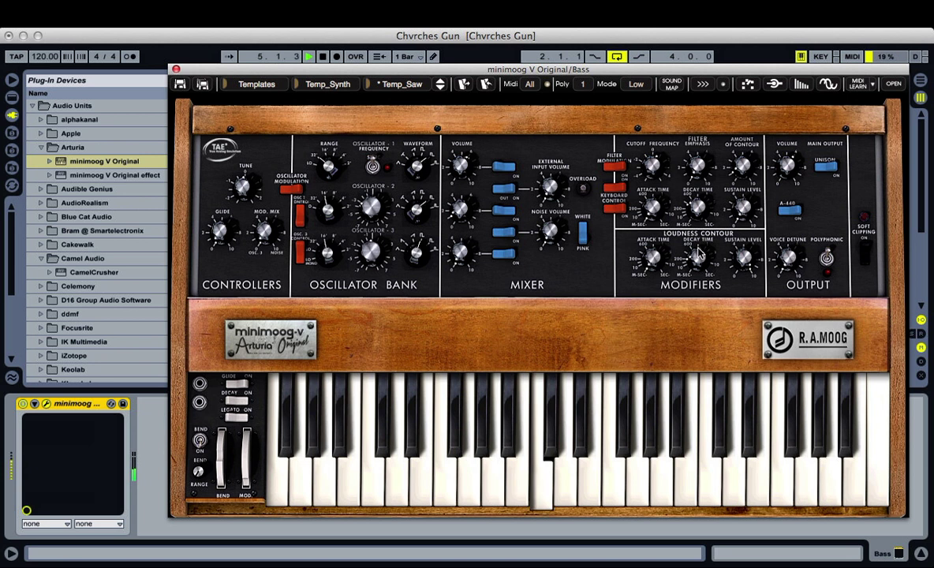
{"action": "left_click", "coordinate": [697, 251]}
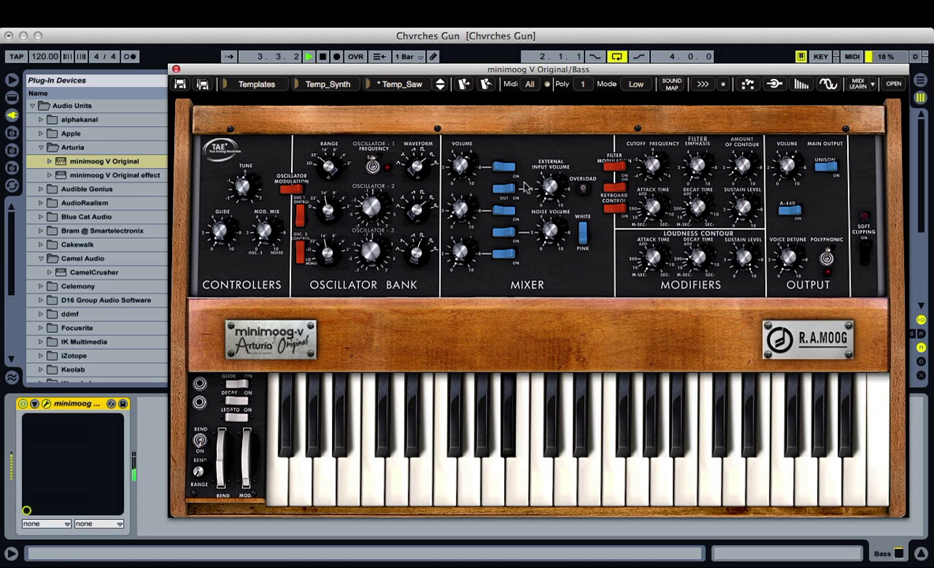
{"action": "key", "text": "space"}
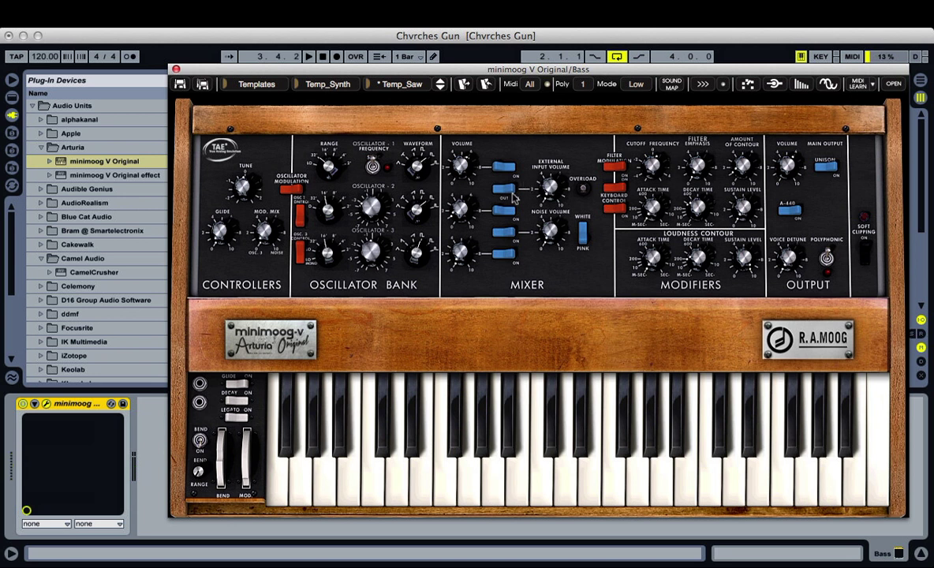
{"action": "left_click", "coordinate": [176, 70]}
Add Tal-Tube-AU-Effect from TAL-Togu Audio Line after the minimoog and move its window.
{"action": "scroll", "coordinate": [91, 291], "scroll_direction": "down", "scroll_amount": 1}
{"action": "scroll", "coordinate": [93, 291], "scroll_direction": "down", "scroll_amount": 14}
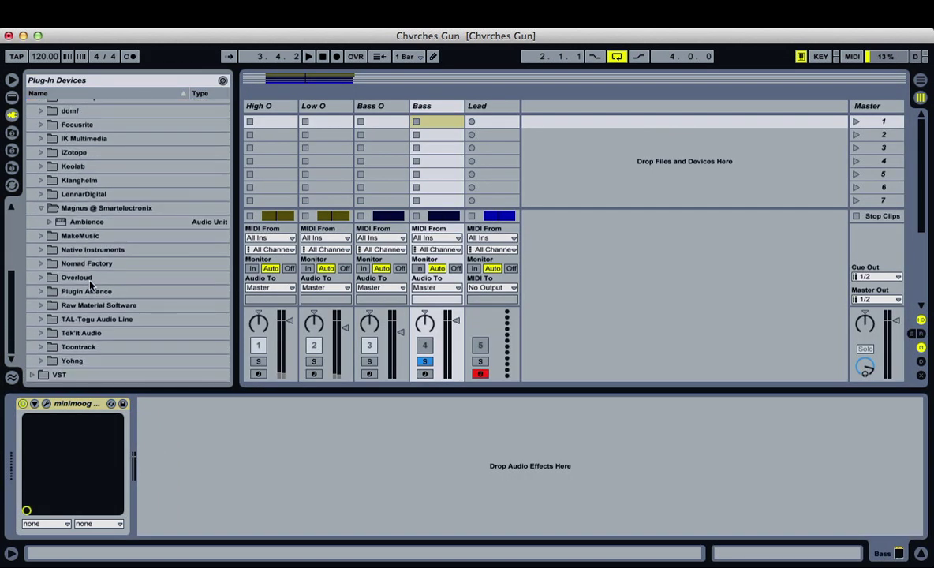
{"action": "left_click", "coordinate": [43, 321]}
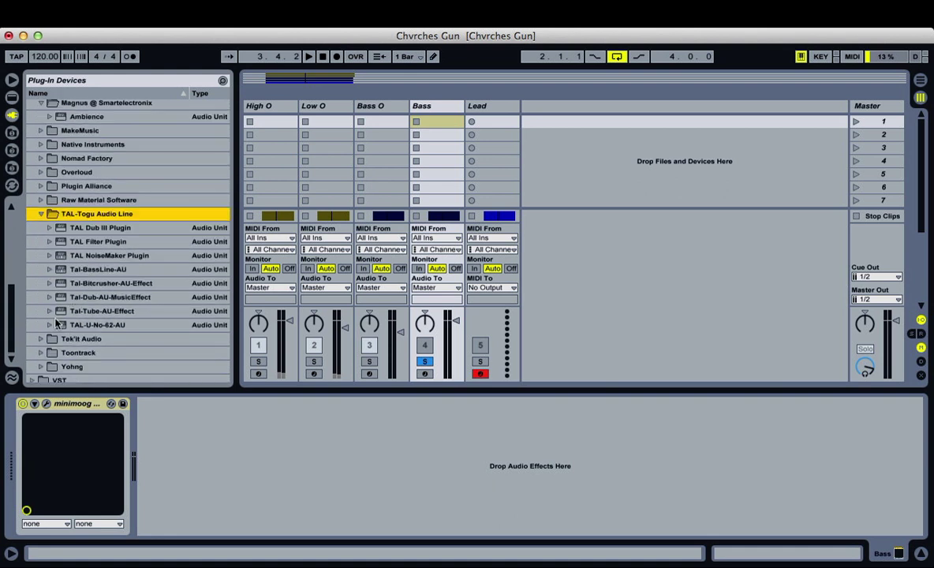
{"action": "left_click_drag", "start_coordinate": [55, 312], "coordinate": [169, 436]}
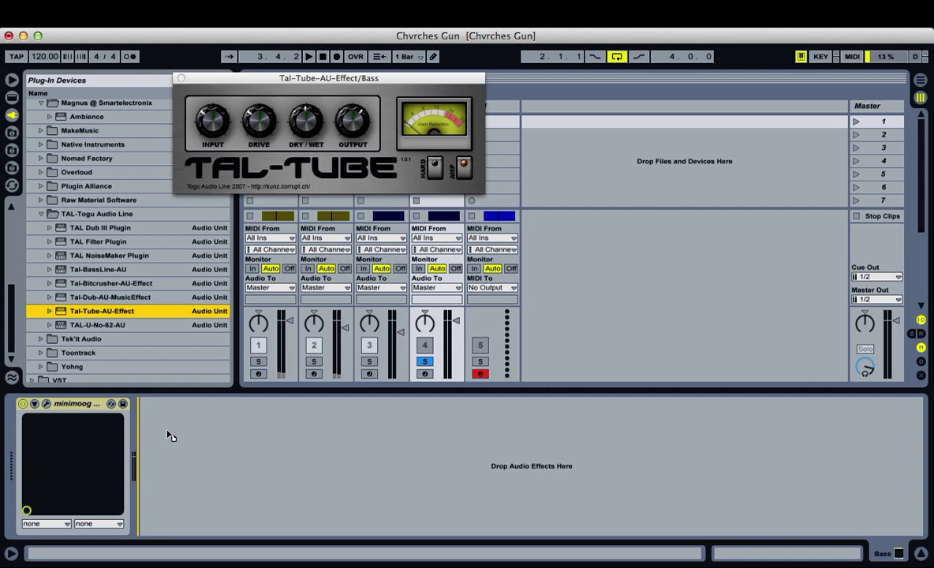
{"action": "key", "text": "space"}
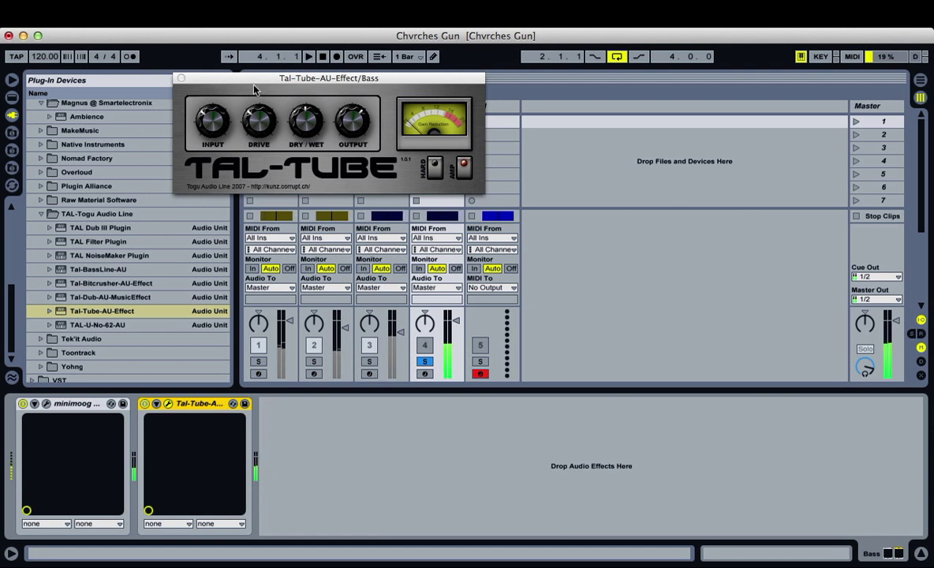
{"action": "left_click_drag", "start_coordinate": [235, 78], "coordinate": [463, 248]}
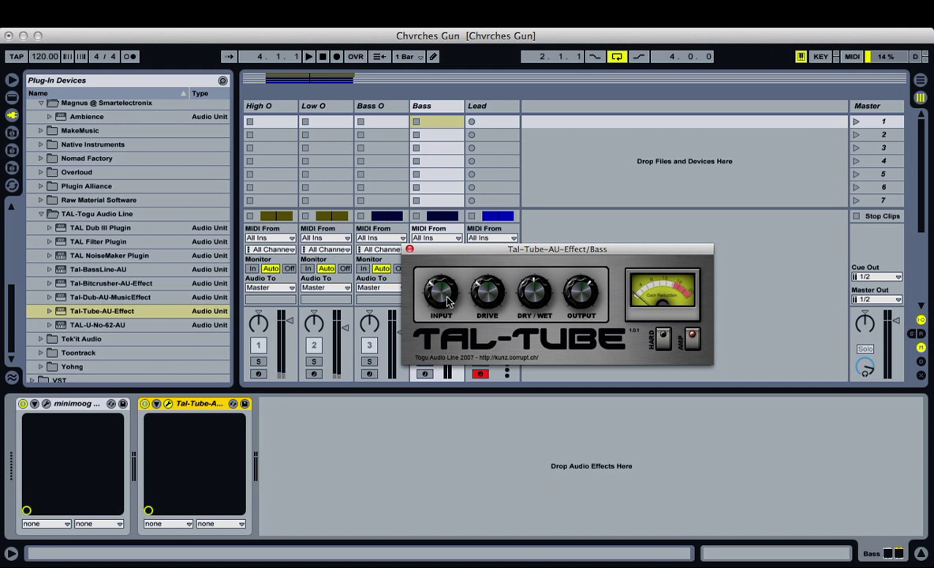
Audition the tube, toggle HARD mode off and back on, then close its window and folder.
{"action": "key", "text": "space"}
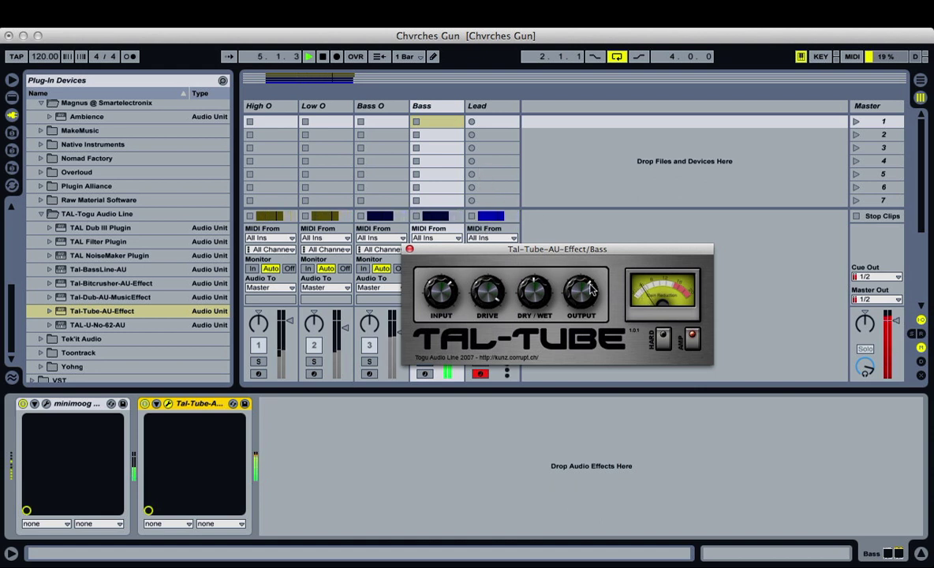
{"action": "key", "text": "space"}
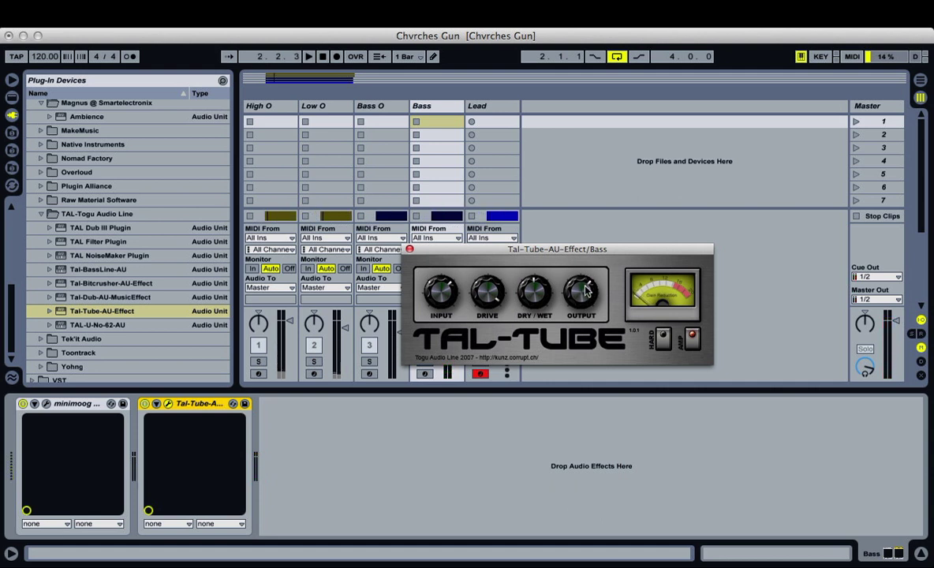
{"action": "key", "text": "space"}
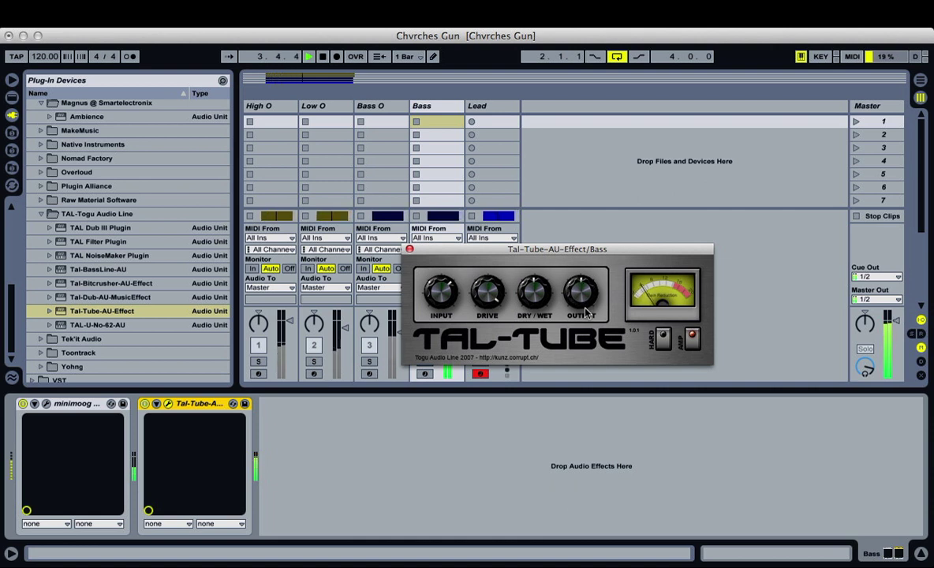
{"action": "key", "text": "space"}
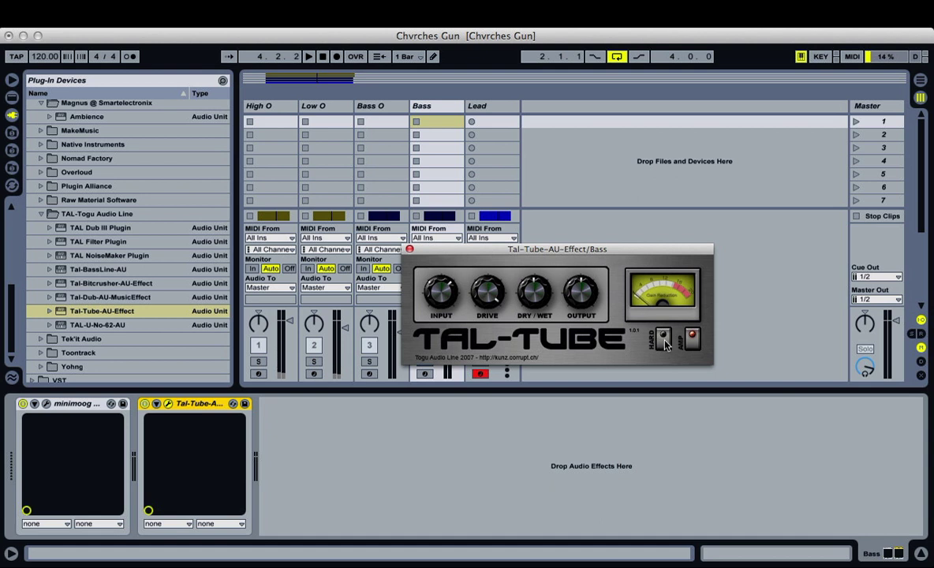
{"action": "key", "text": "space"}
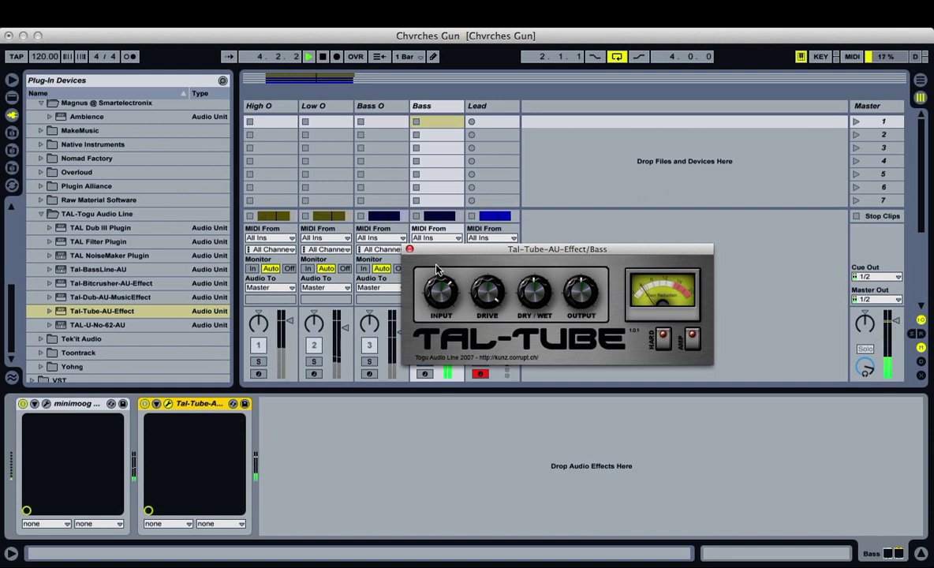
{"action": "left_click", "coordinate": [665, 338]}
{"action": "left_click", "coordinate": [665, 338]}
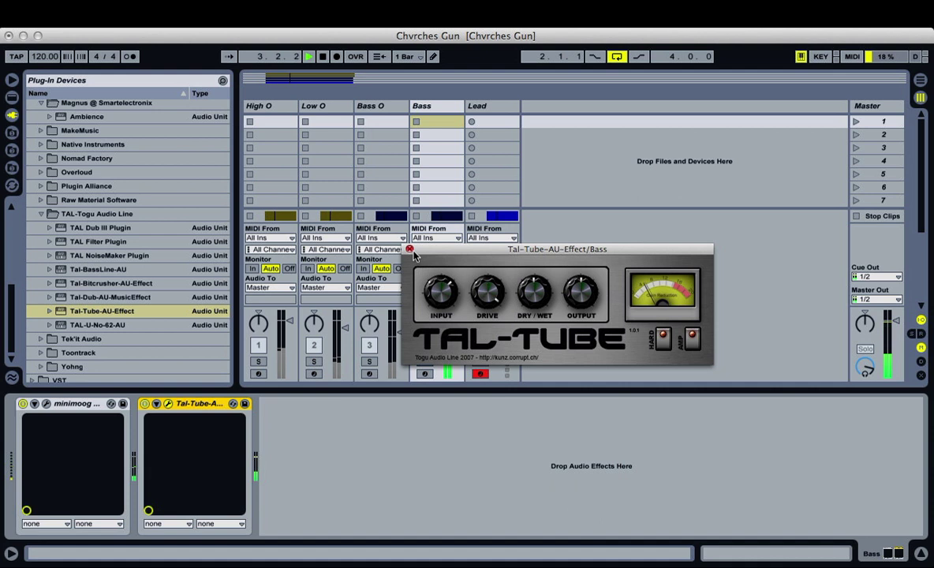
{"action": "key", "text": "space"}
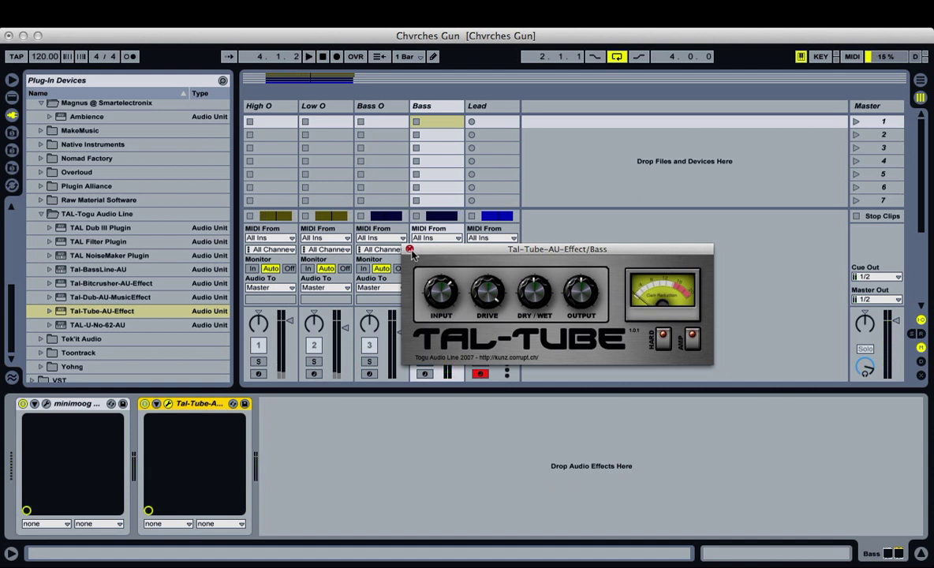
{"action": "left_click", "coordinate": [410, 250]}
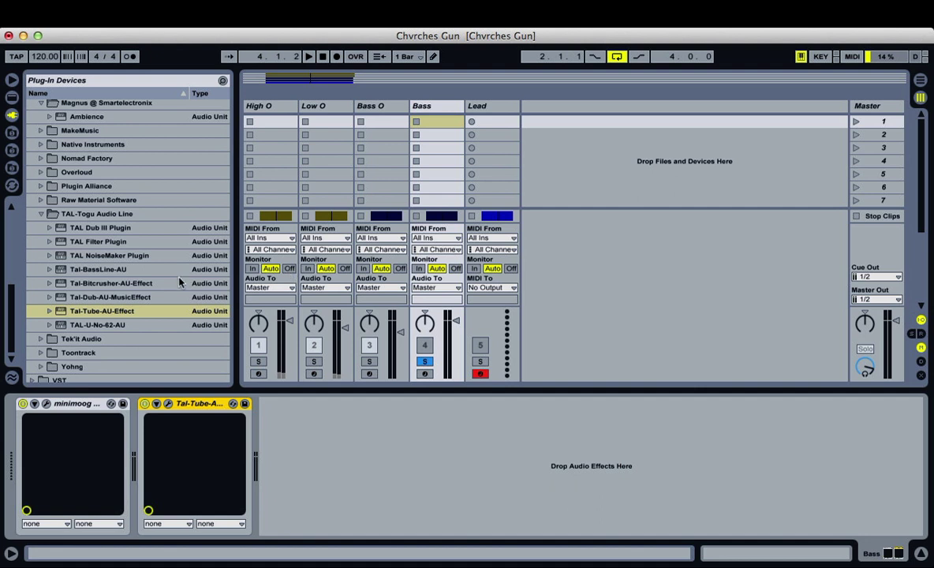
{"action": "left_click", "coordinate": [41, 213]}
Add CamelCrusher after Tal-Tube on the Bass track and toggle its distortion section.
{"action": "scroll", "coordinate": [85, 221], "scroll_direction": "up", "scroll_amount": 4}
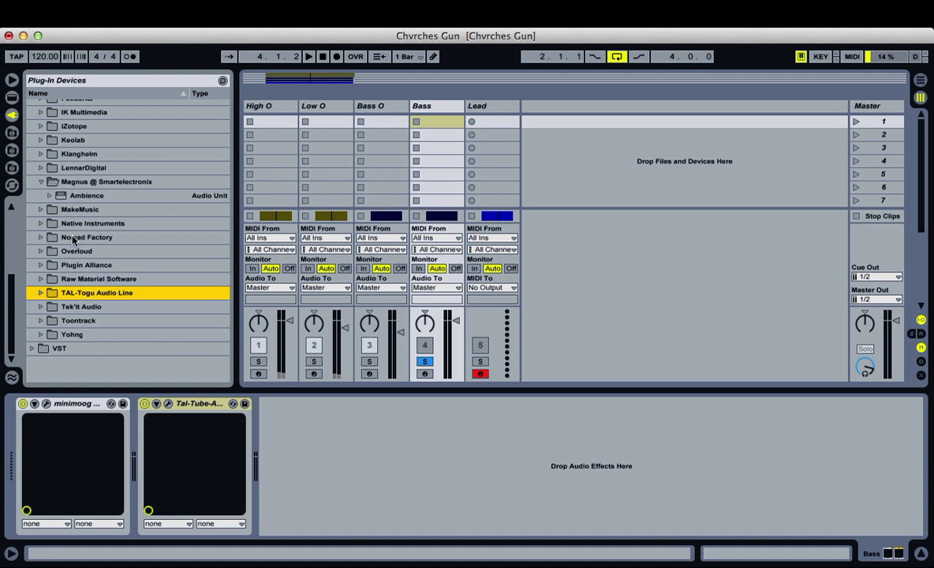
{"action": "scroll", "coordinate": [70, 254], "scroll_direction": "up", "scroll_amount": 2}
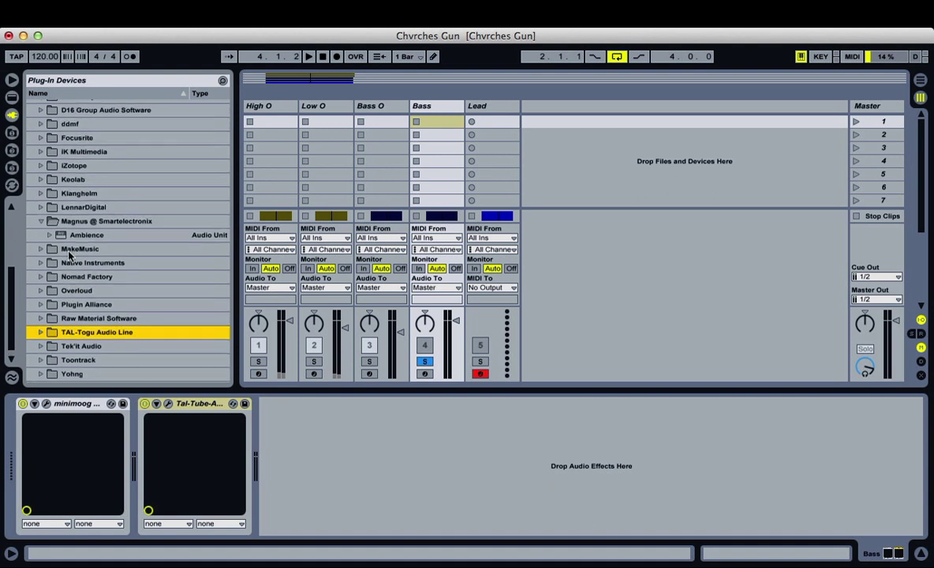
{"action": "scroll", "coordinate": [65, 259], "scroll_direction": "up", "scroll_amount": 6}
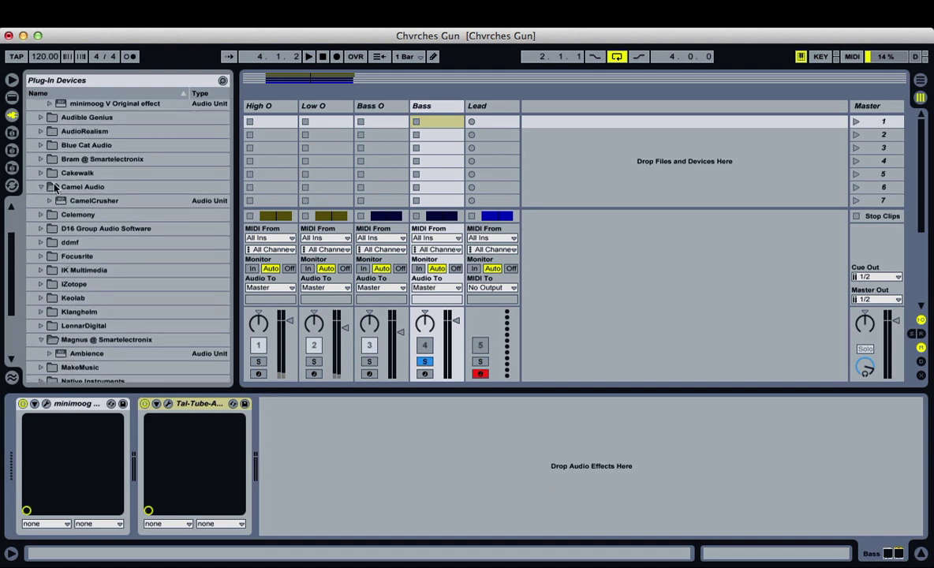
{"action": "mouse_move", "coordinate": [87, 200]}
{"action": "left_mouse_down"}
{"action": "mouse_move", "coordinate": [209, 346]}
{"action": "mouse_move", "coordinate": [269, 447]}
{"action": "mouse_move", "coordinate": [288, 444]}
{"action": "left_mouse_up"}
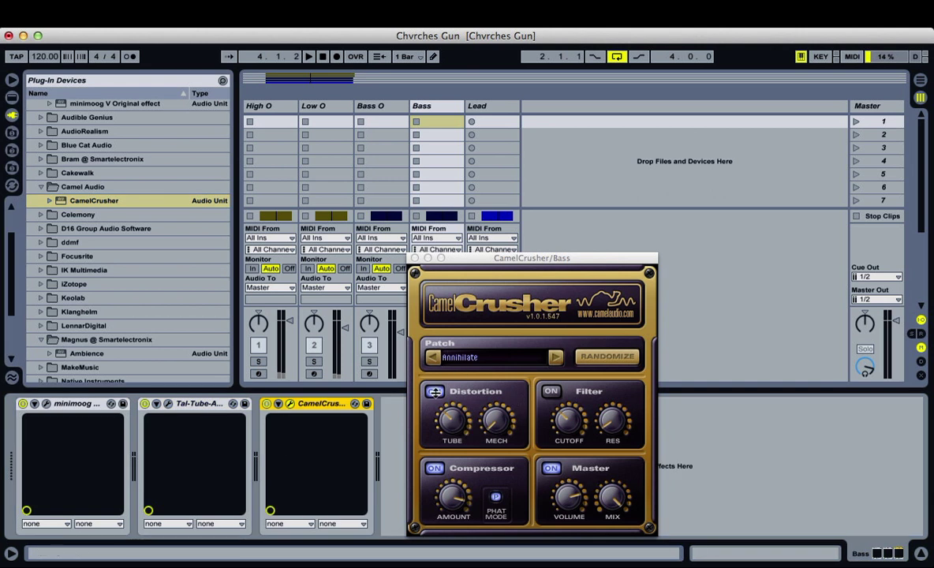
{"action": "left_click", "coordinate": [436, 393]}
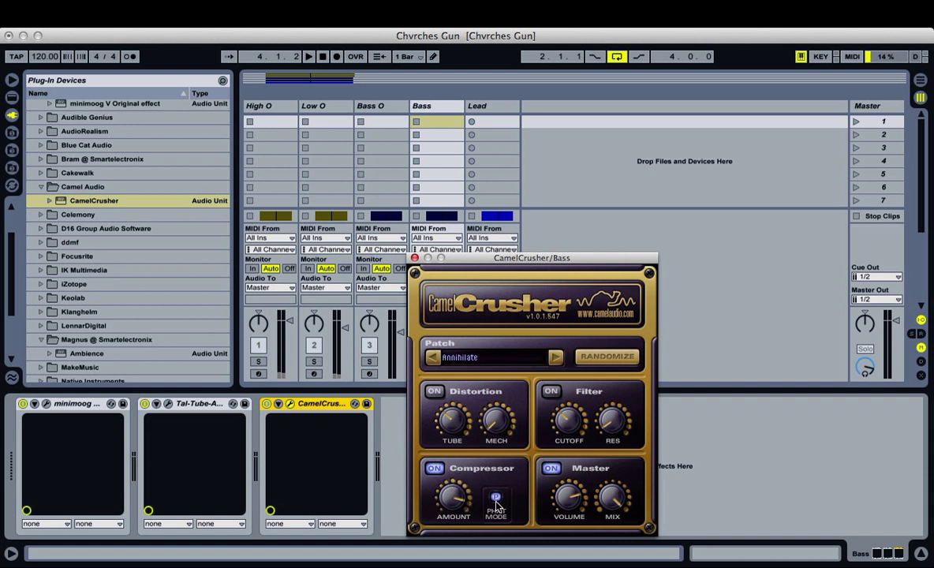
{"action": "key", "text": "space"}
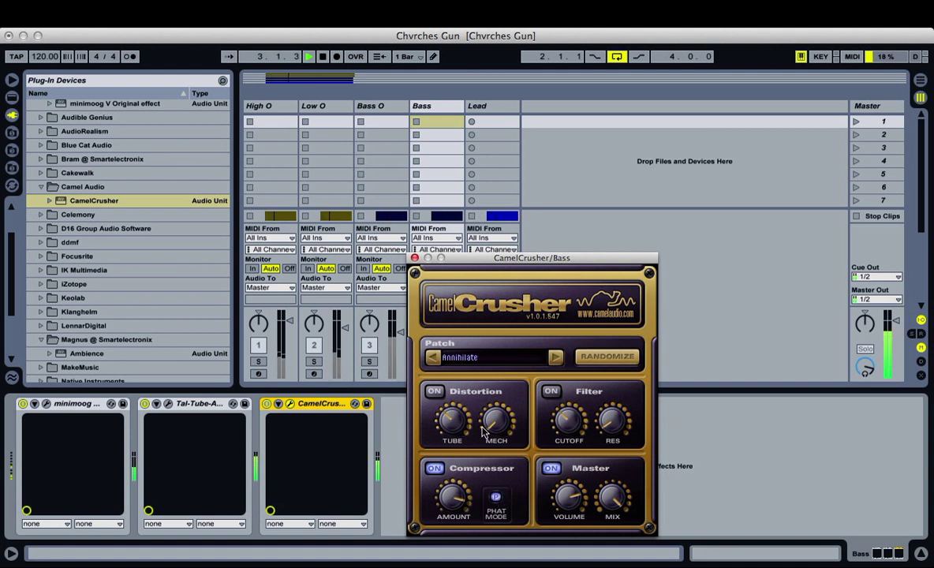
Compare CamelCrusher bypassed and Phat Mode off against both on while the loop plays.
{"action": "left_click", "coordinate": [266, 404]}
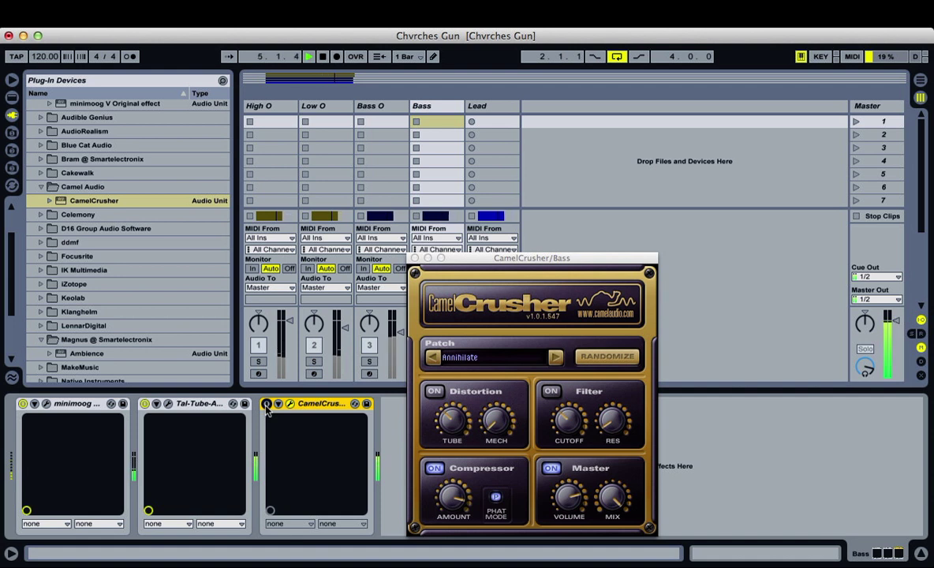
{"action": "left_click", "coordinate": [266, 404]}
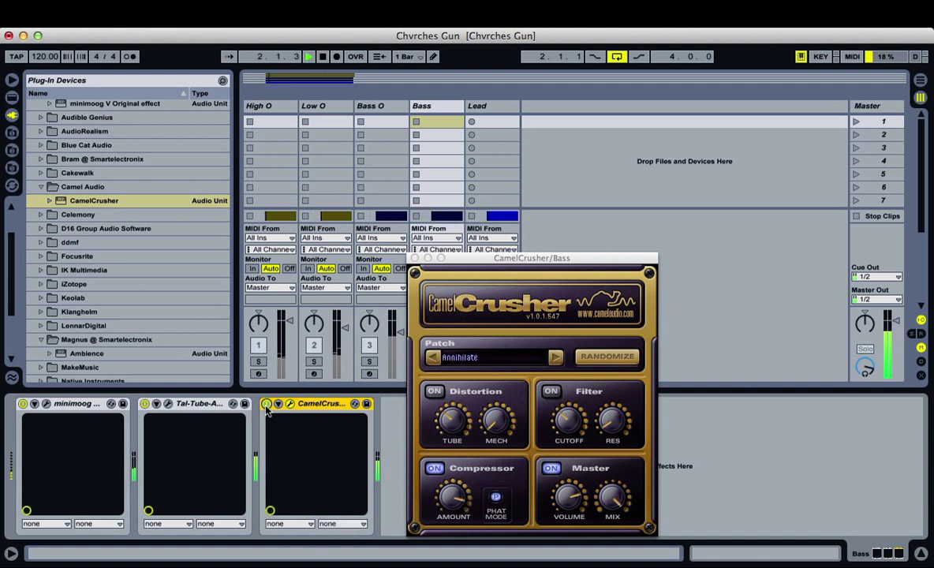
{"action": "left_click", "coordinate": [498, 500]}
{"action": "left_click", "coordinate": [498, 500]}
{"action": "key", "text": "space"}
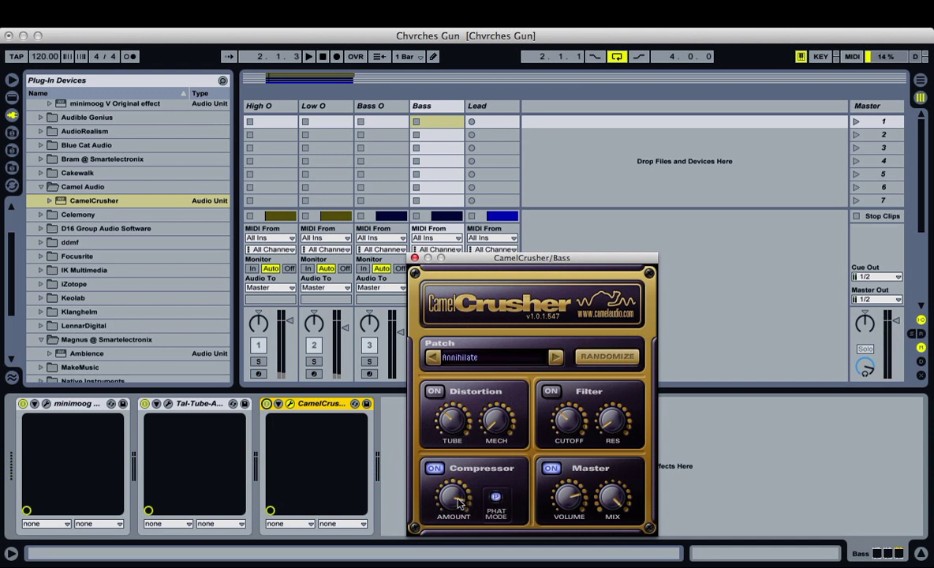
{"action": "key", "text": "space"}
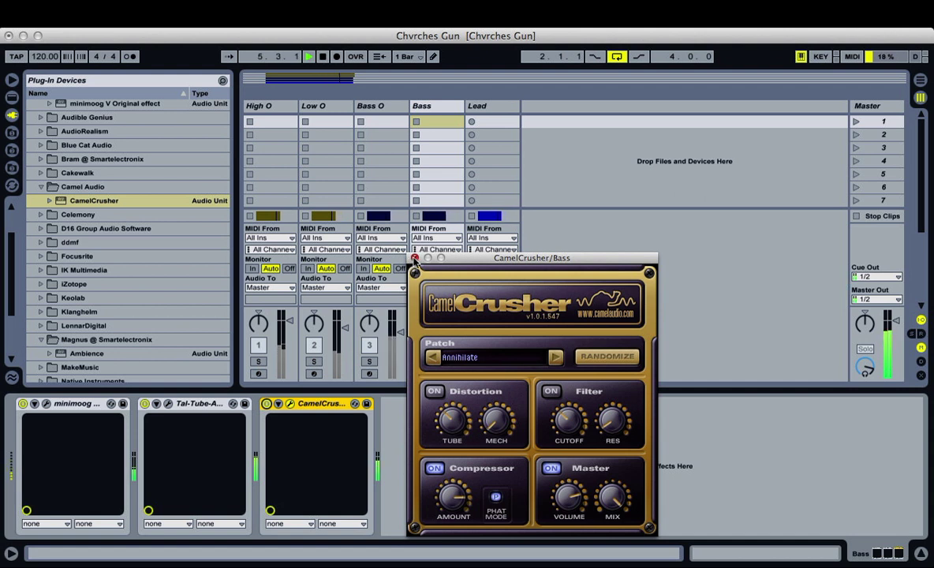
{"action": "key", "text": "space"}
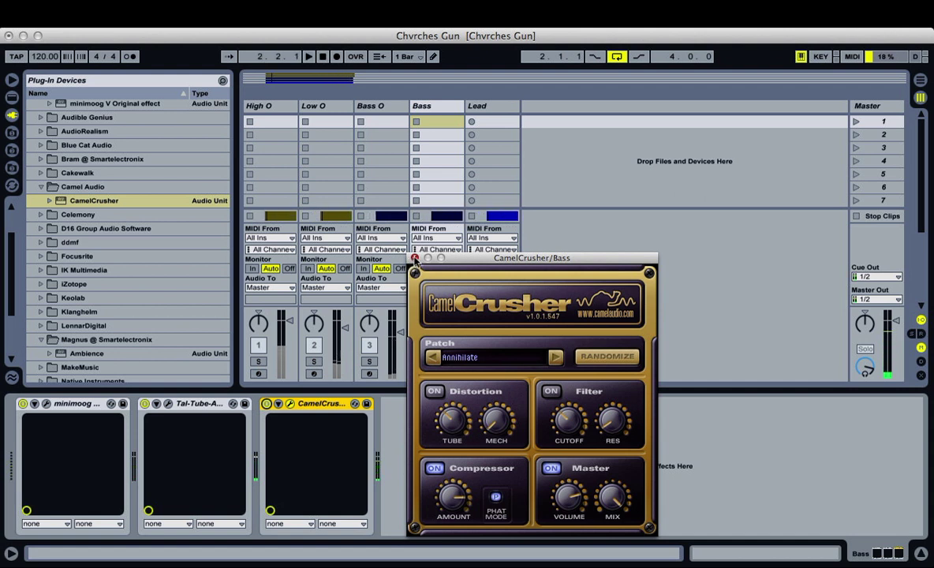
Close CamelCrusher and place Live's EQ Eight after it in the Bass chain.
{"action": "left_click", "coordinate": [415, 258]}
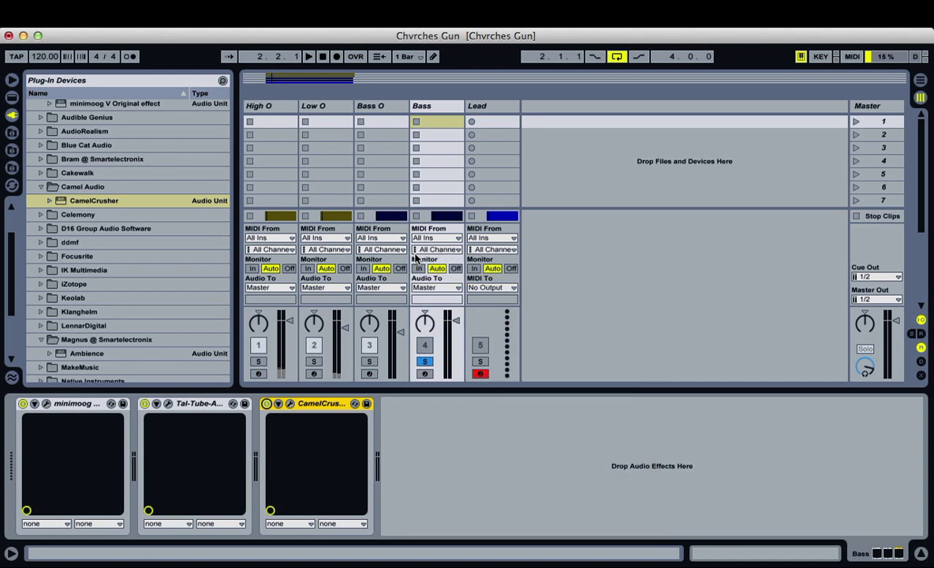
{"action": "left_click", "coordinate": [11, 97]}
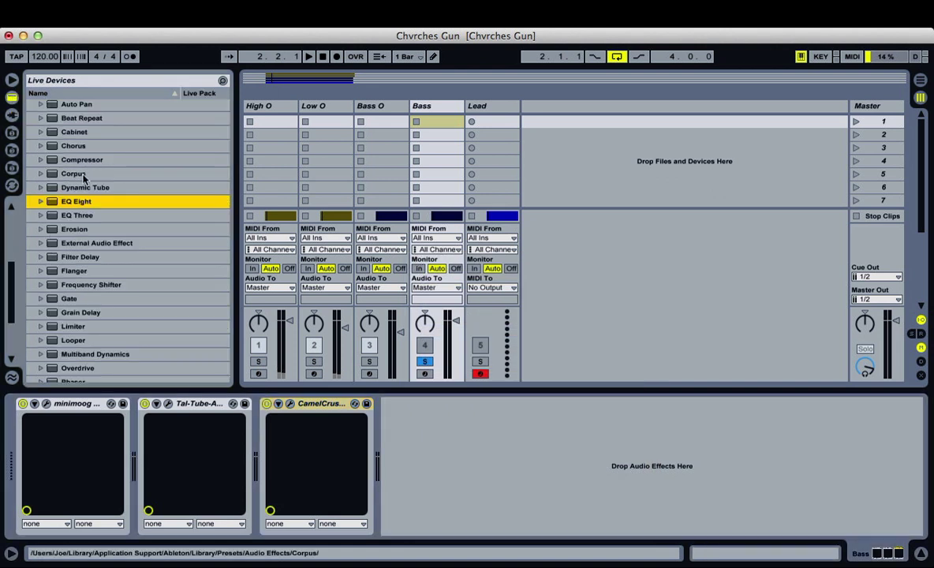
{"action": "left_click_drag", "start_coordinate": [55, 202], "coordinate": [446, 428]}
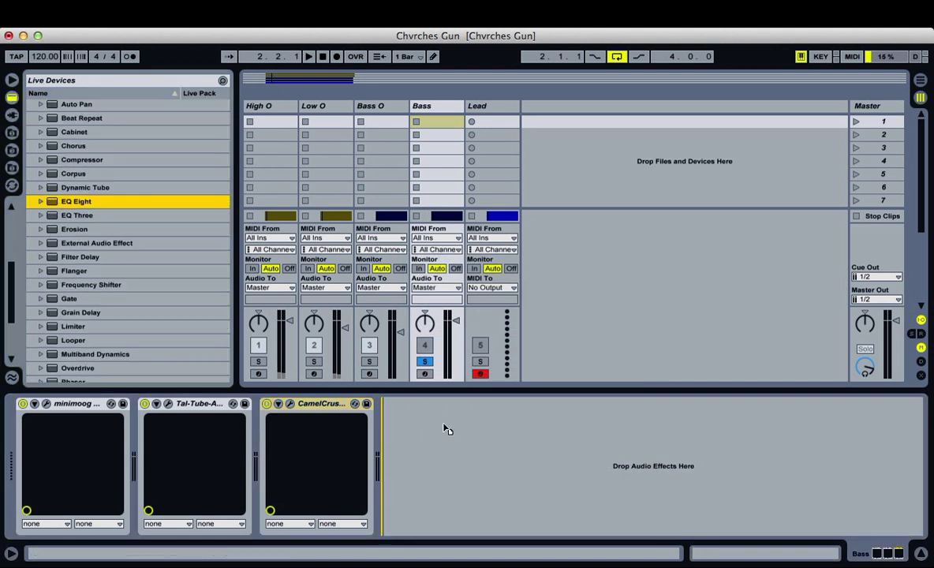
{"action": "left_click_drag", "start_coordinate": [419, 466], "coordinate": [418, 465]}
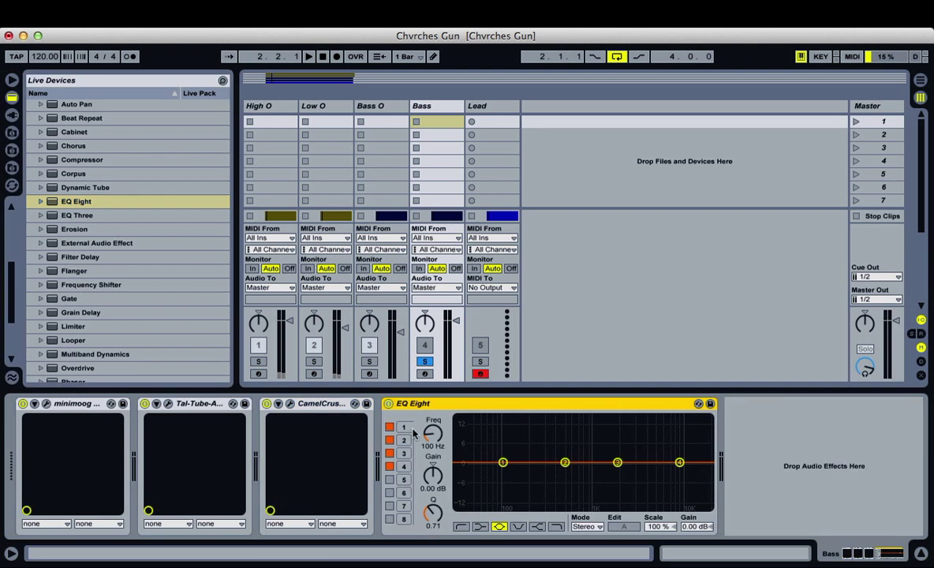
Make EQ Eight band 1 a low shelf at 155 Hz boosted by about 4.29 dB.
{"action": "left_click", "coordinate": [483, 526]}
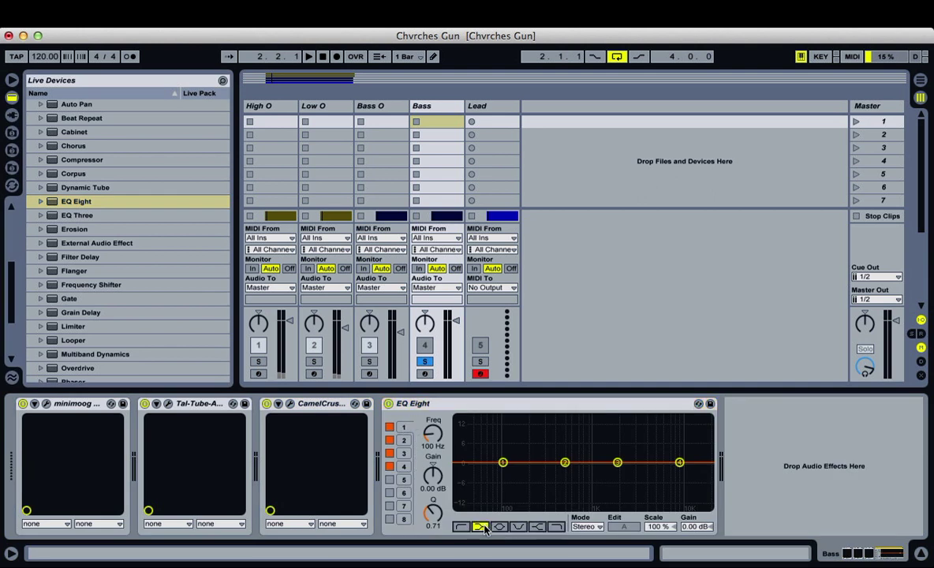
{"action": "left_click", "coordinate": [438, 447]}
{"action": "type", "text": "155"}
{"action": "key", "text": "Return"}
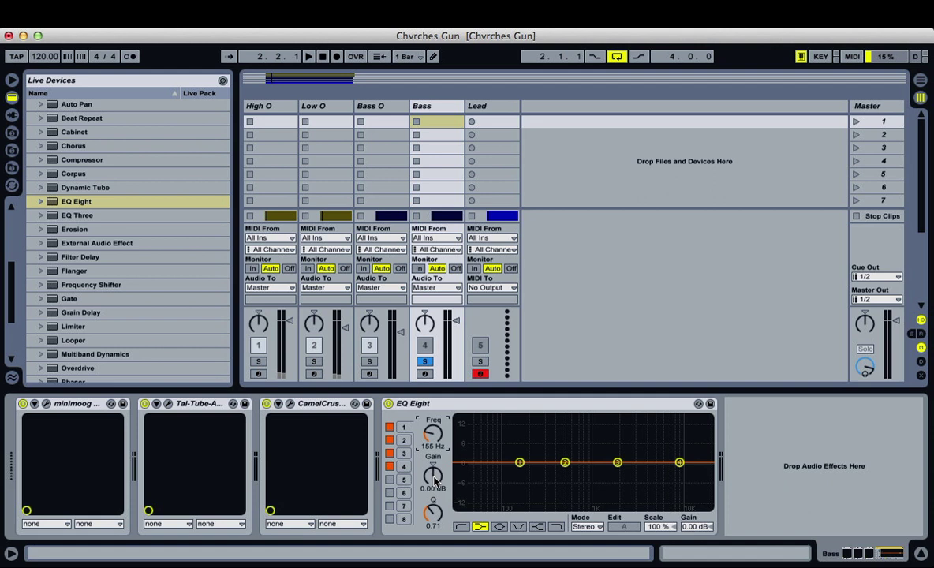
{"action": "key", "text": "space"}
{"action": "left_click_drag", "start_coordinate": [434, 478], "coordinate": [435, 447]}
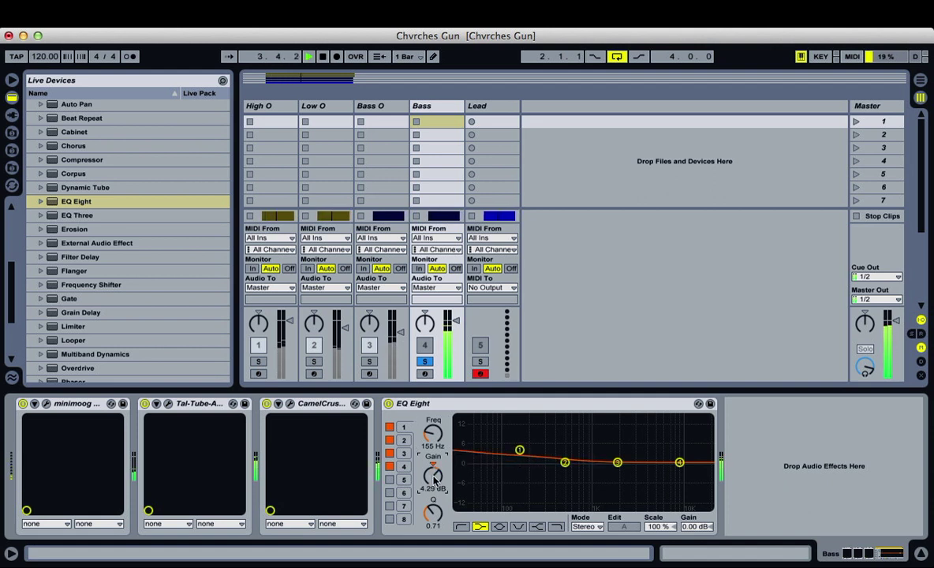
Compare EQ Eight bypassed and a bell shape, keeping band 1 as a low shelf.
{"action": "left_click", "coordinate": [388, 403]}
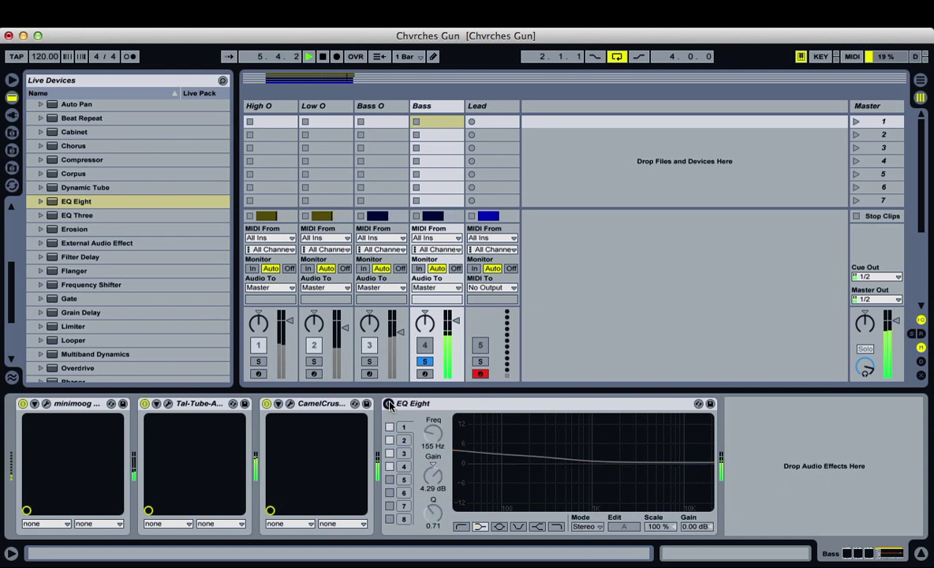
{"action": "left_click", "coordinate": [388, 403]}
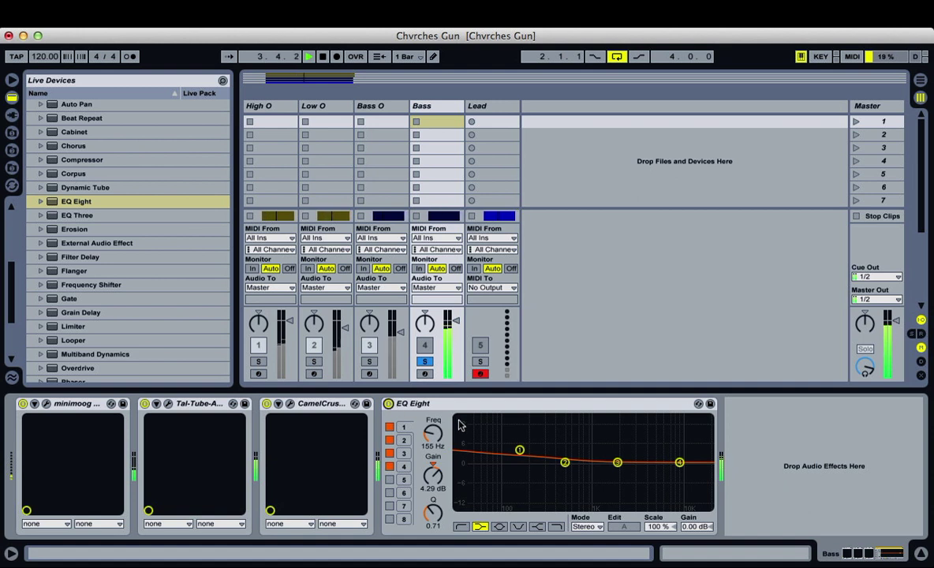
{"action": "key", "text": "space"}
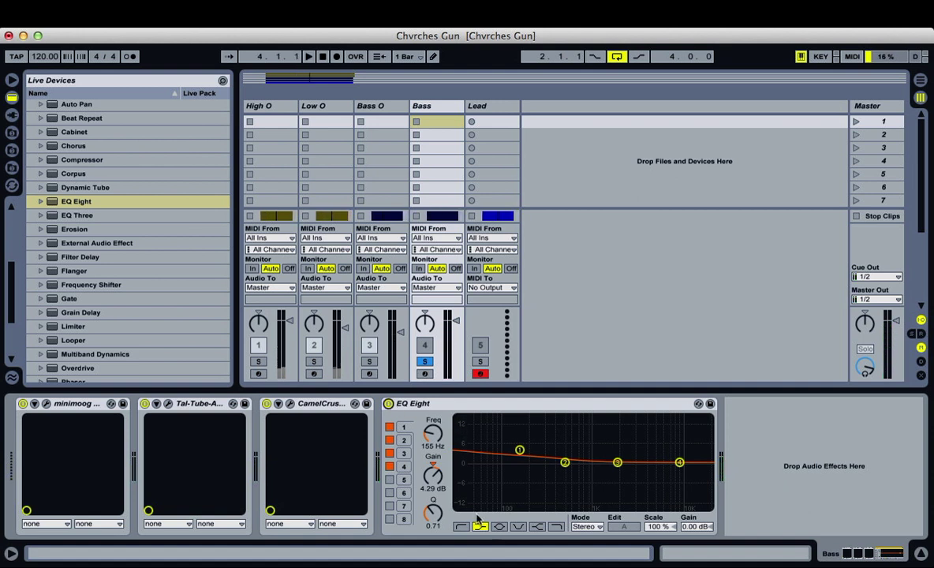
{"action": "left_click", "coordinate": [499, 527]}
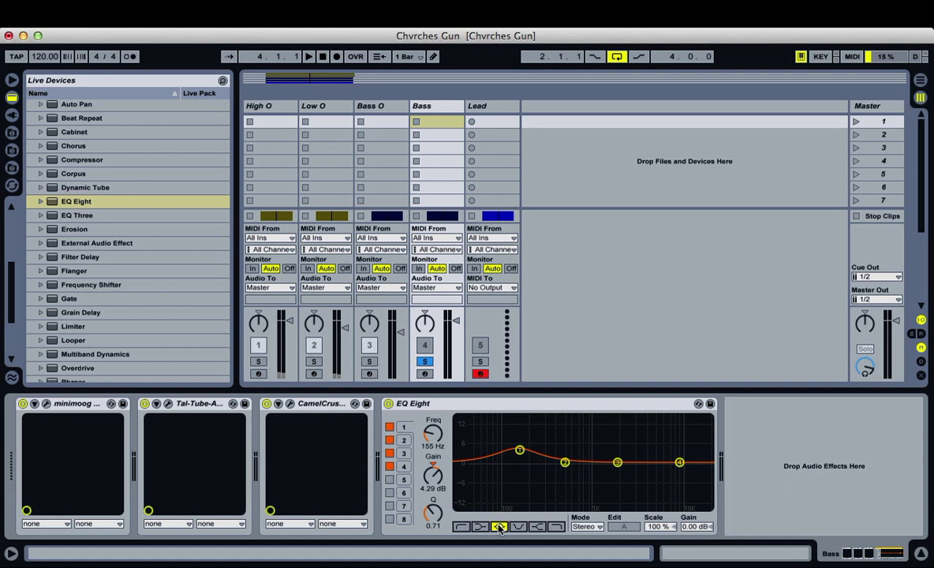
{"action": "left_click", "coordinate": [479, 527]}
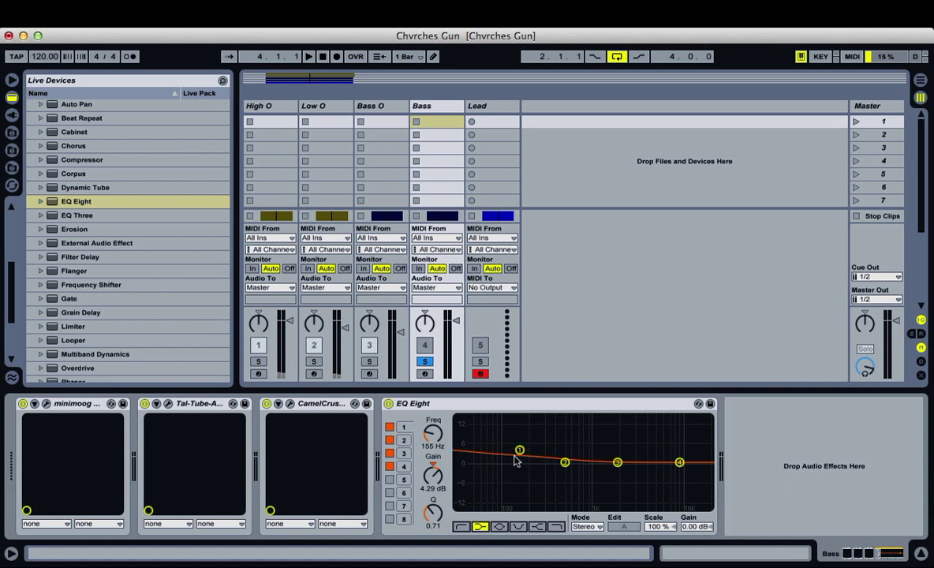
{"action": "key", "text": "space"}
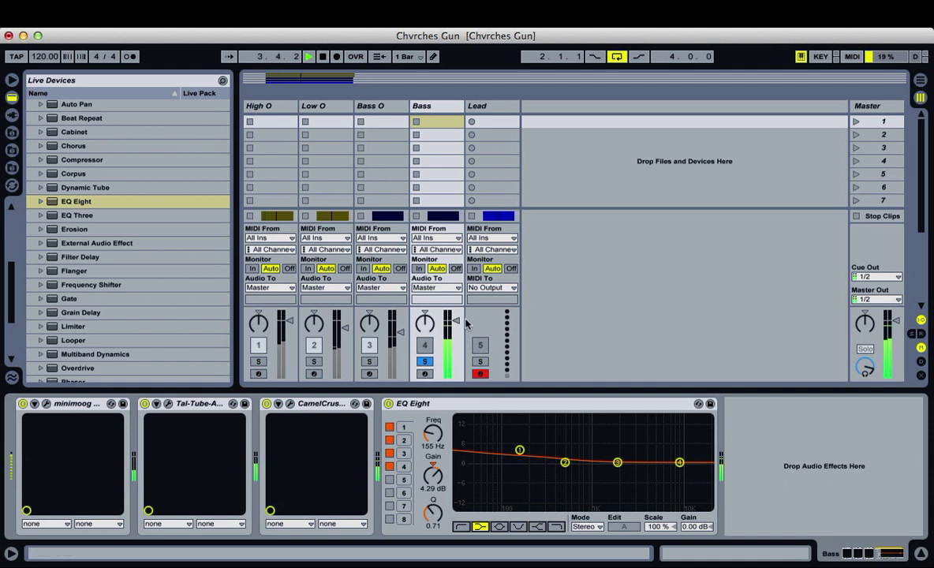
{"action": "key", "text": "space"}
Lower the Bass volume to -1.5 dB, solo the Lead track, and select it.
{"action": "left_click_drag", "start_coordinate": [457, 324], "coordinate": [457, 327]}
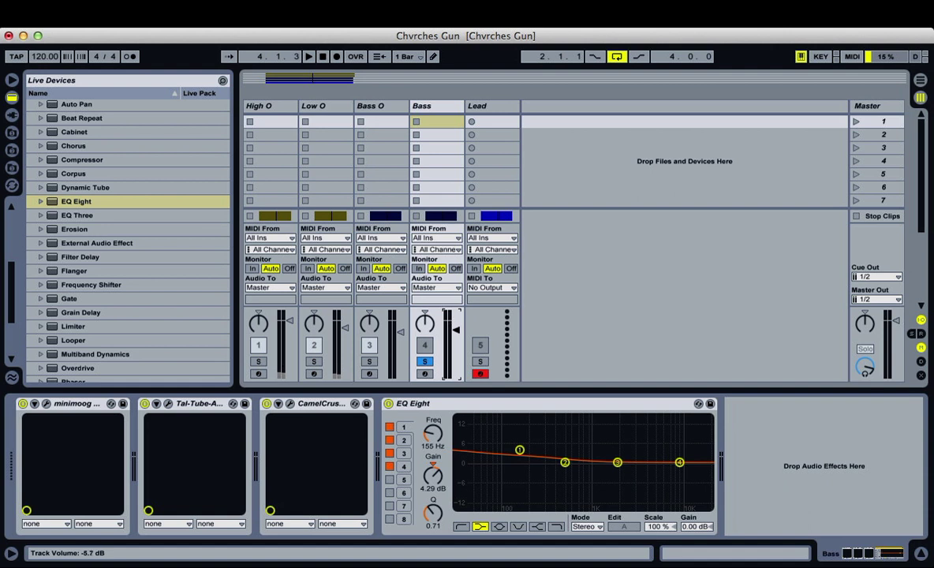
{"action": "left_click", "coordinate": [481, 361]}
{"action": "double_click", "coordinate": [444, 403]}
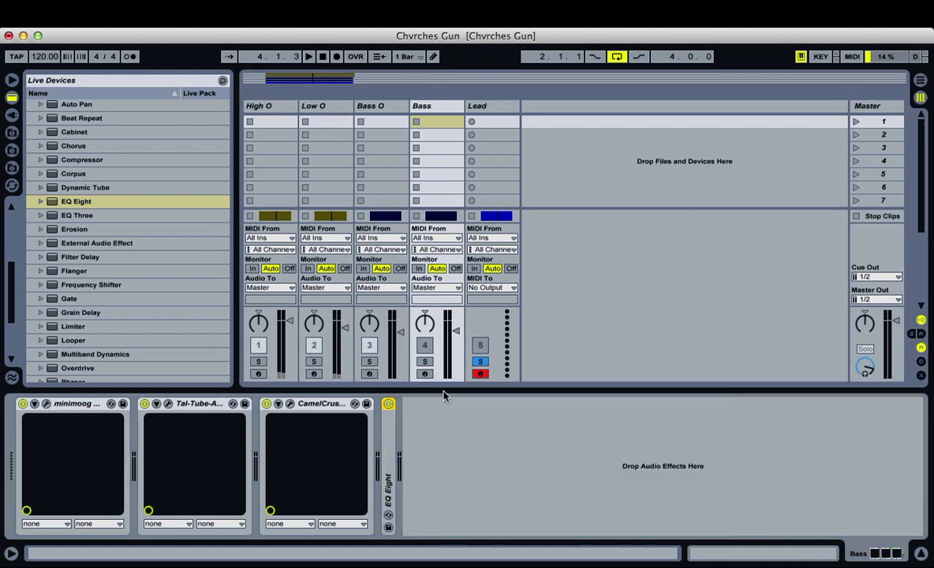
{"action": "left_click", "coordinate": [487, 115]}
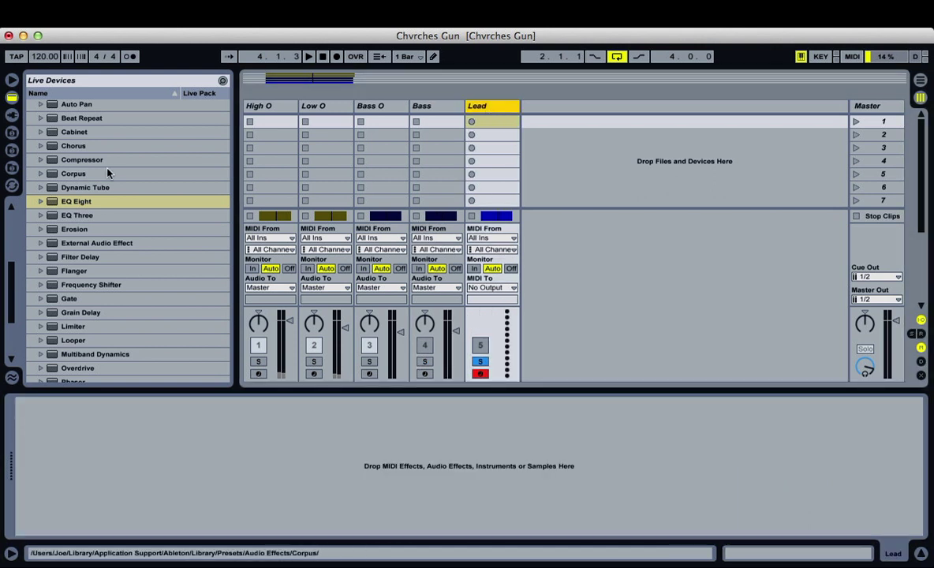
Show Plug-In Devices, expand TAL-Togu Audio Line, and select the TAL-U-No-62 synth.
{"action": "scroll", "coordinate": [92, 207], "scroll_direction": "down", "scroll_amount": 5}
{"action": "scroll", "coordinate": [98, 231], "scroll_direction": "down", "scroll_amount": 1}
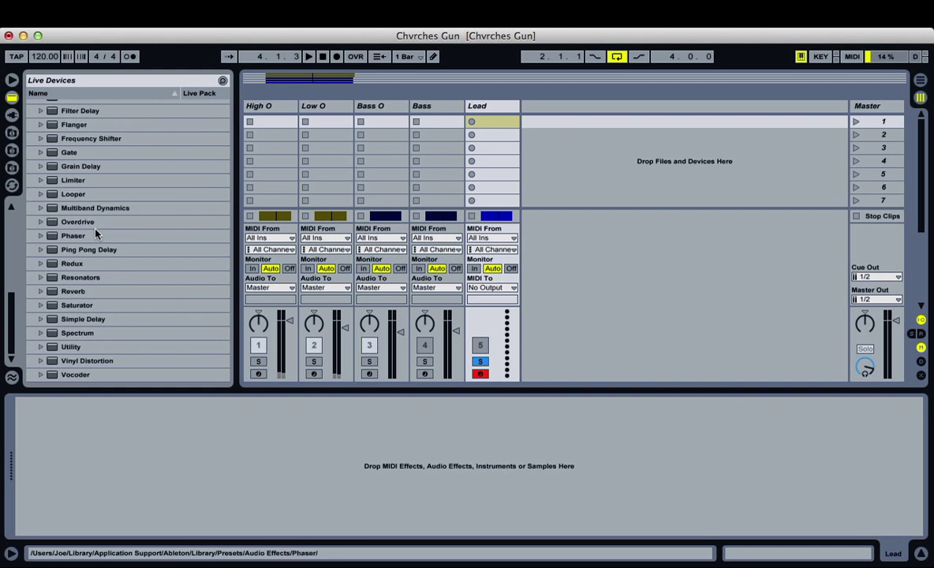
{"action": "scroll", "coordinate": [79, 196], "scroll_direction": "up", "scroll_amount": 2}
{"action": "scroll", "coordinate": [83, 199], "scroll_direction": "down", "scroll_amount": 2}
{"action": "scroll", "coordinate": [94, 237], "scroll_direction": "up", "scroll_amount": 5}
{"action": "scroll", "coordinate": [102, 202], "scroll_direction": "down", "scroll_amount": 4}
{"action": "scroll", "coordinate": [102, 203], "scroll_direction": "up", "scroll_amount": 9}
{"action": "scroll", "coordinate": [102, 203], "scroll_direction": "down", "scroll_amount": 5}
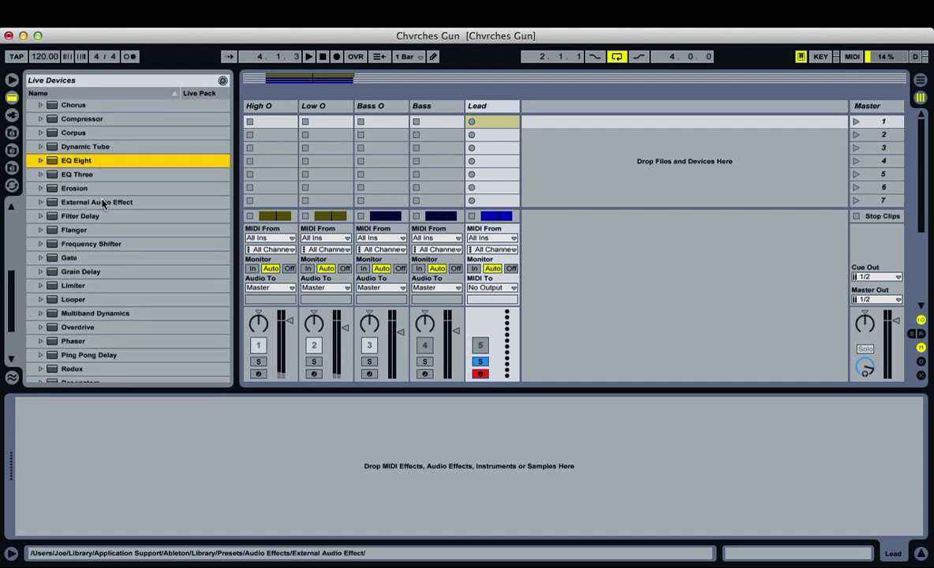
{"action": "scroll", "coordinate": [102, 203], "scroll_direction": "up", "scroll_amount": 10}
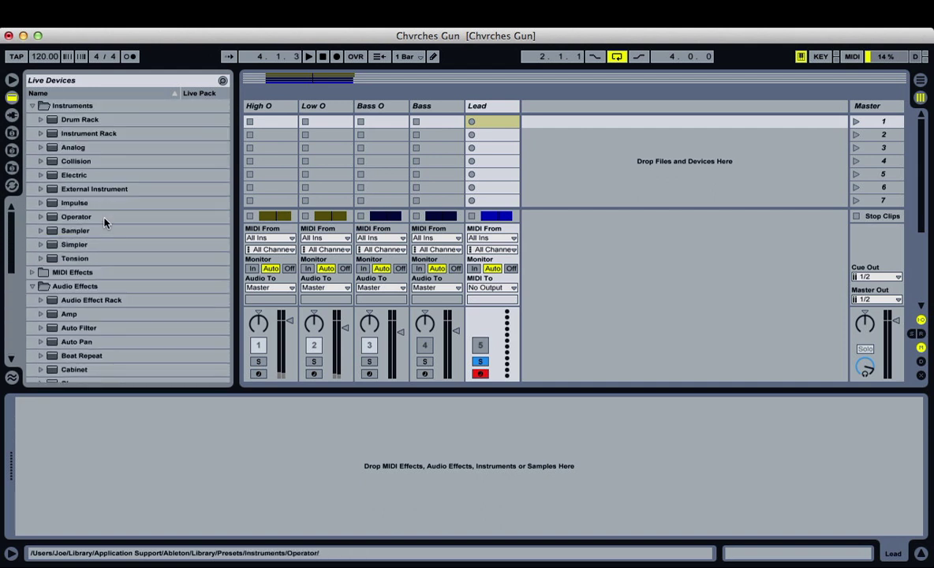
{"action": "scroll", "coordinate": [105, 221], "scroll_direction": "down", "scroll_amount": 6}
{"action": "scroll", "coordinate": [105, 223], "scroll_direction": "up", "scroll_amount": 6}
{"action": "left_click", "coordinate": [12, 115]}
{"action": "scroll", "coordinate": [97, 240], "scroll_direction": "down", "scroll_amount": 10}
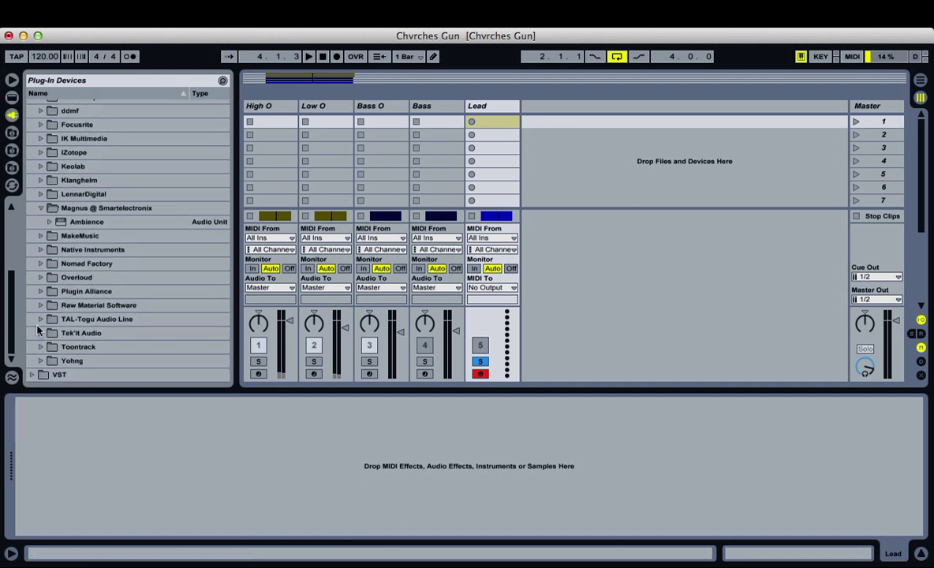
{"action": "left_click", "coordinate": [41, 320]}
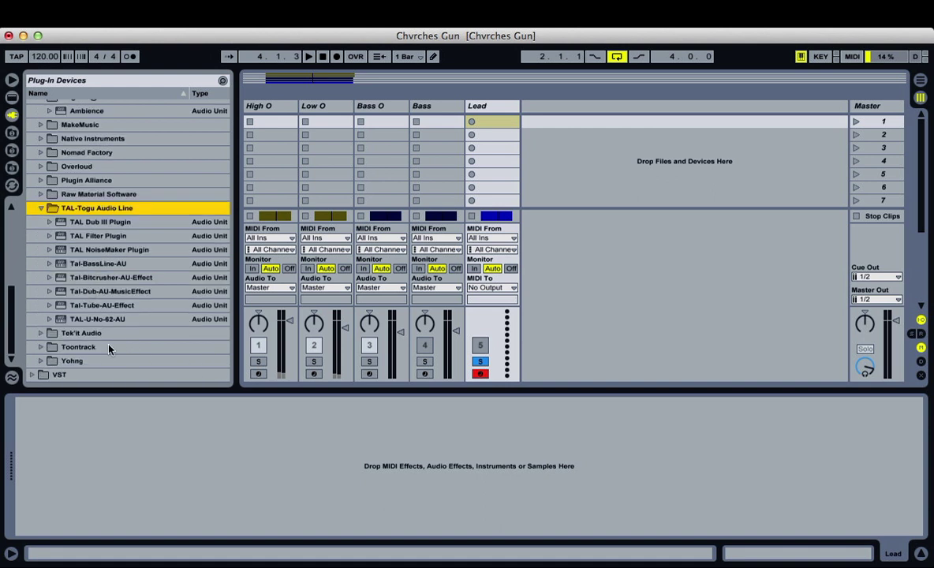
{"action": "left_click", "coordinate": [79, 319]}
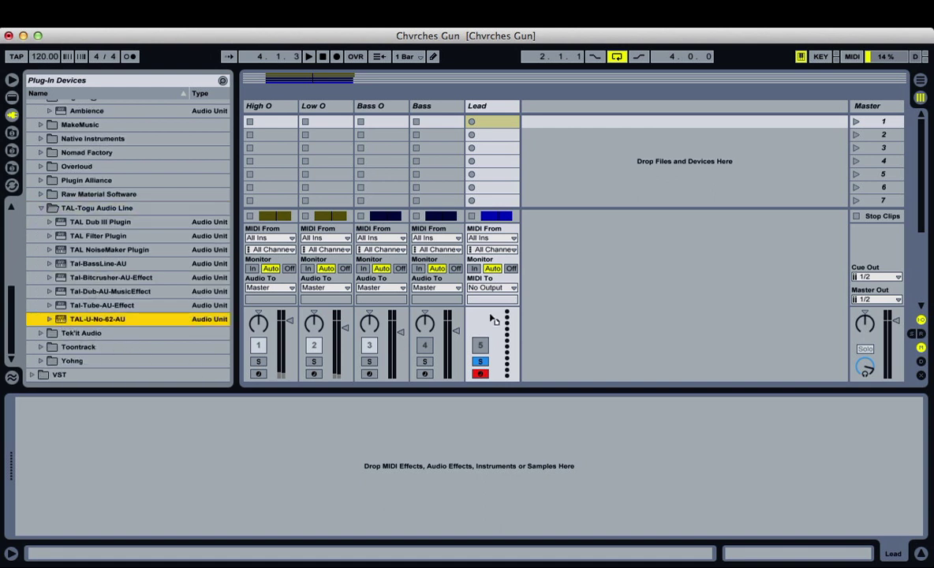
Load TAL-U-No-62-AU onto the Lead track and position its editor window while playback runs.
{"action": "left_click_drag", "start_coordinate": [493, 319], "coordinate": [490, 317]}
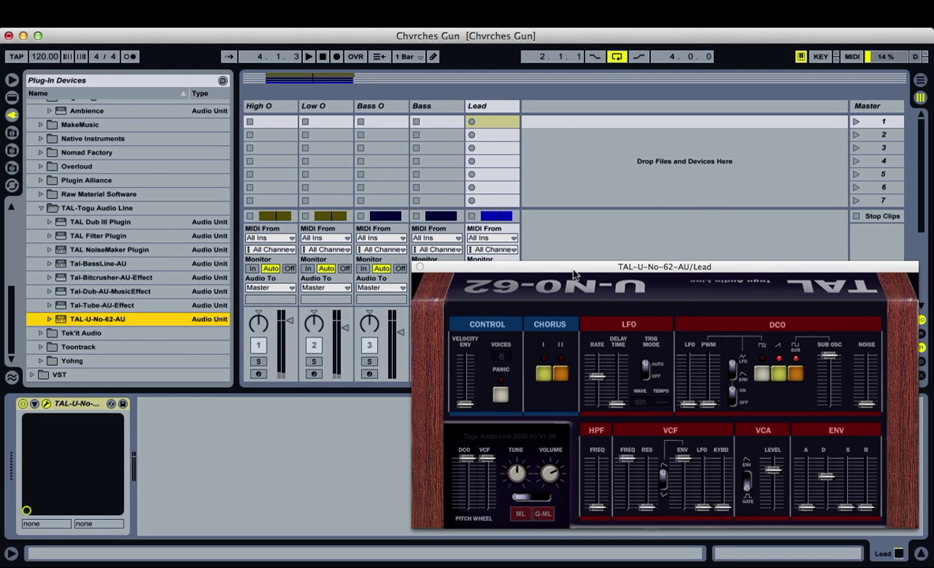
{"action": "left_click_drag", "start_coordinate": [575, 272], "coordinate": [550, 268]}
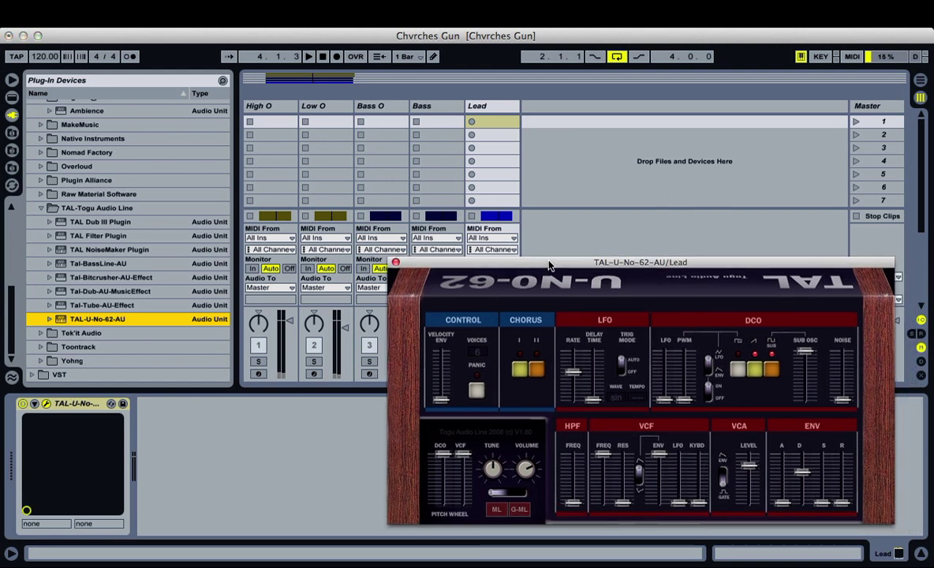
{"action": "key", "text": "space"}
{"action": "left_click_drag", "start_coordinate": [626, 265], "coordinate": [587, 248]}
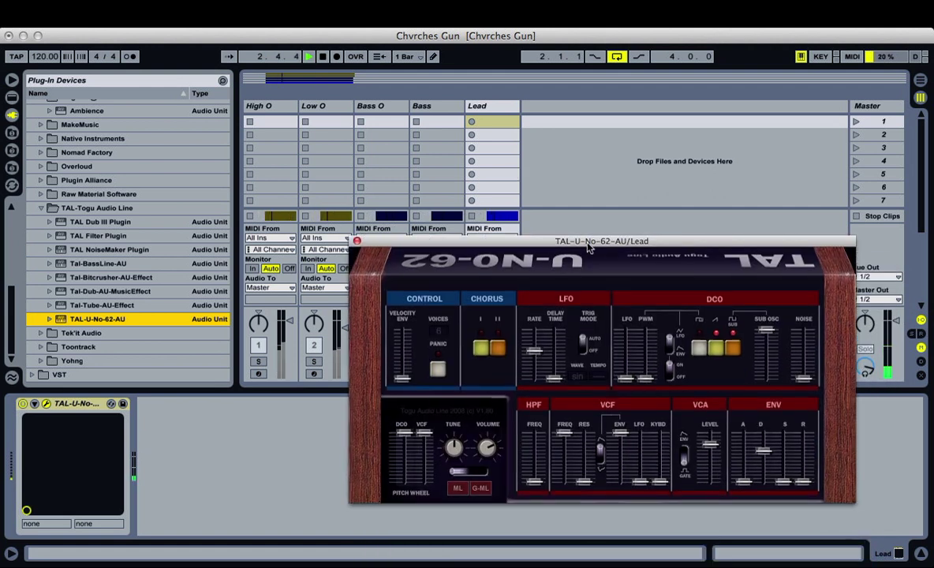
Set the TAL-U-No-62 VOICES to 1 and audition the mono sound.
{"action": "left_click", "coordinate": [447, 338]}
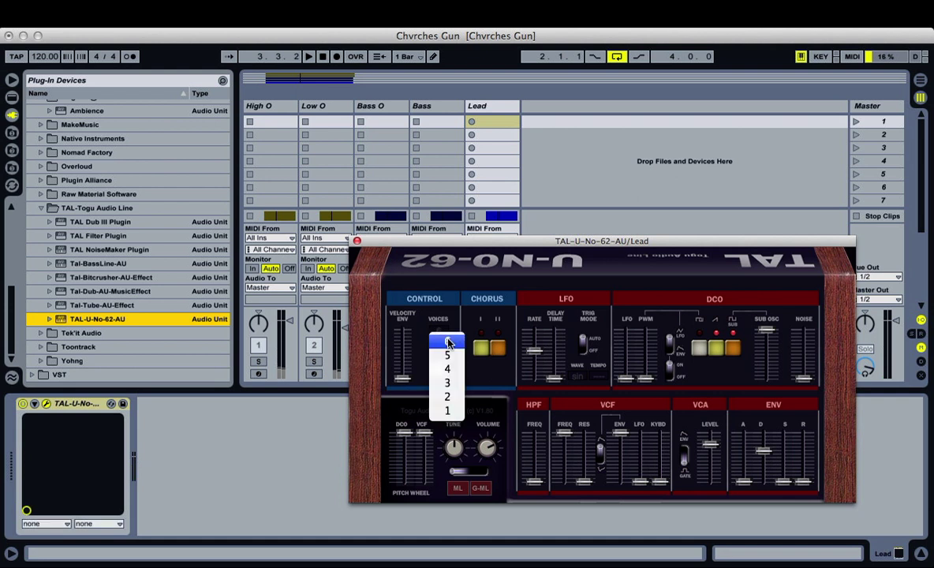
{"action": "left_click", "coordinate": [447, 410]}
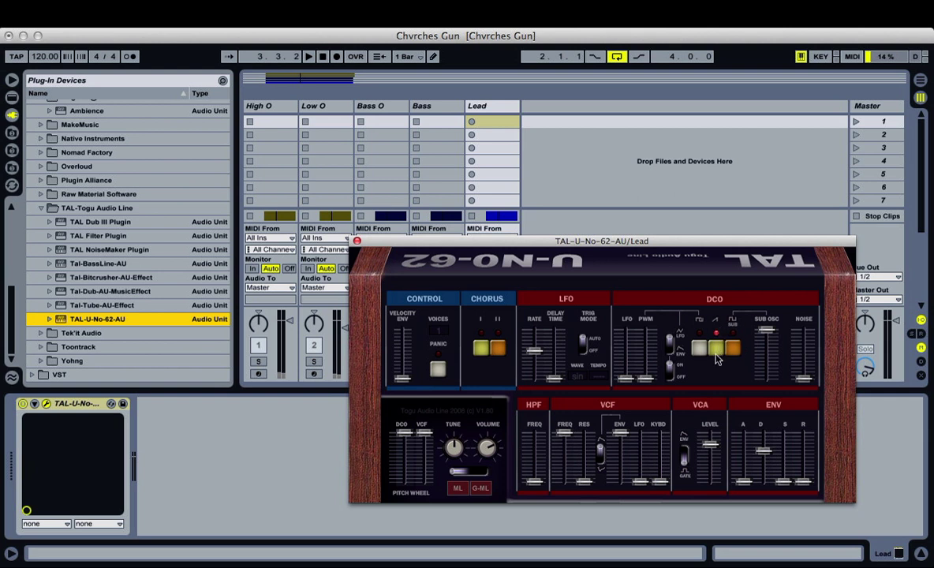
{"action": "key", "text": "space"}
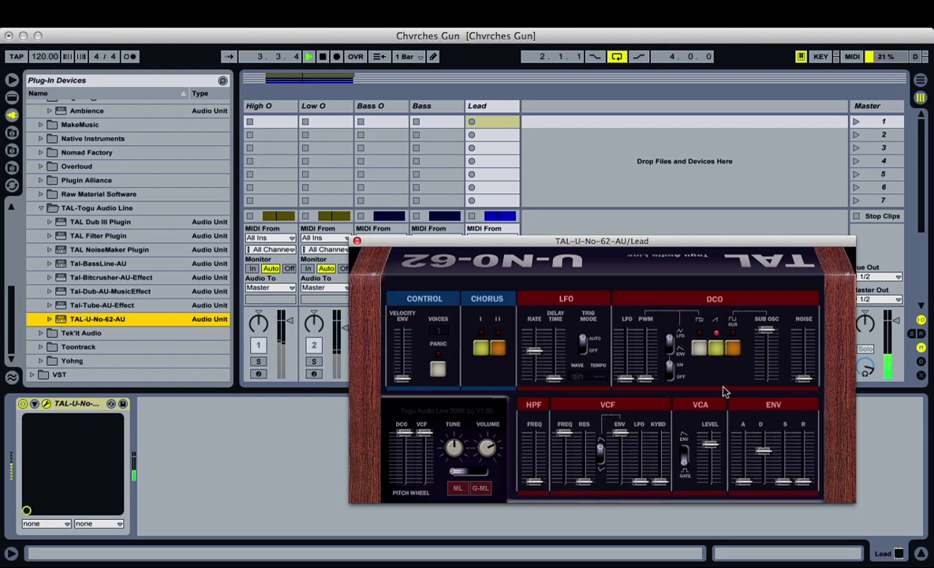
{"action": "key", "text": "space"}
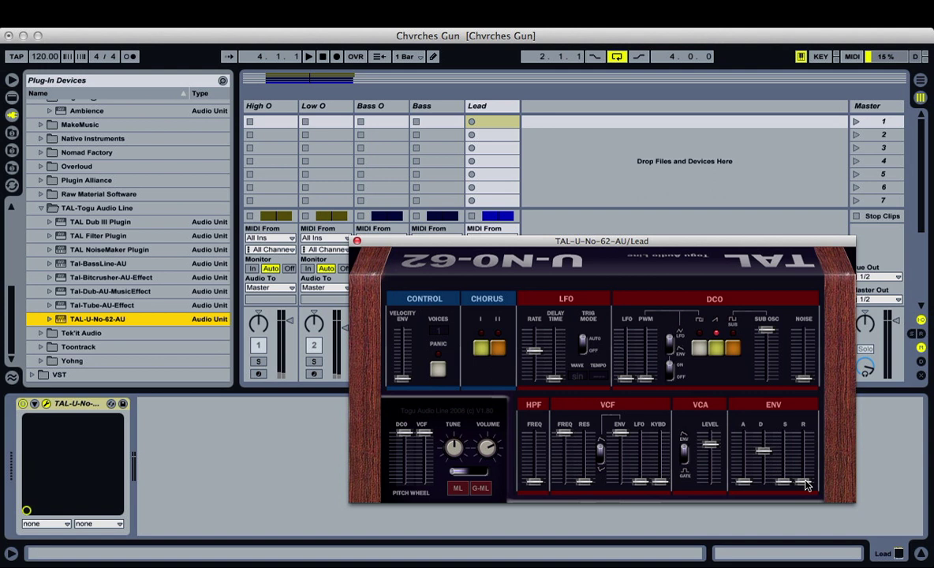
Raise the ENV R release slider and pull the VCF ENV amount down to zero.
{"action": "key", "text": "space"}
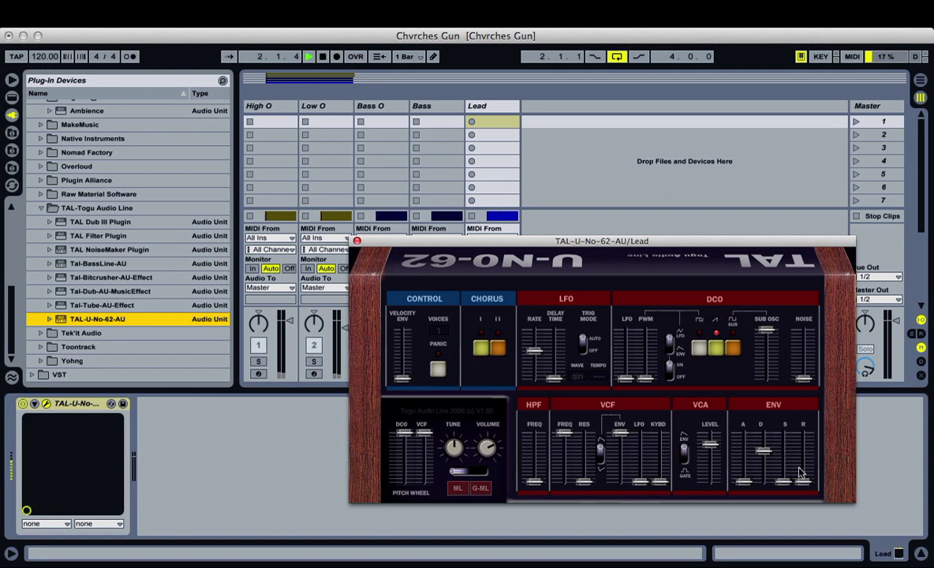
{"action": "left_click_drag", "start_coordinate": [807, 486], "coordinate": [807, 459]}
{"action": "left_click_drag", "start_coordinate": [621, 434], "coordinate": [619, 495]}
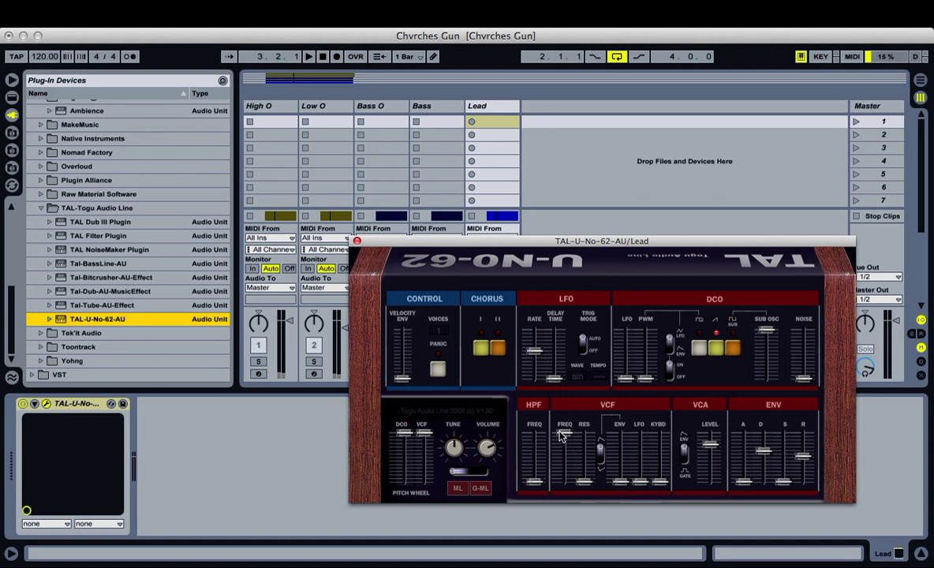
Nudge the VCF FREQ cutoff down slightly in two small moves while the loop plays.
{"action": "left_click_drag", "start_coordinate": [562, 430], "coordinate": [573, 442]}
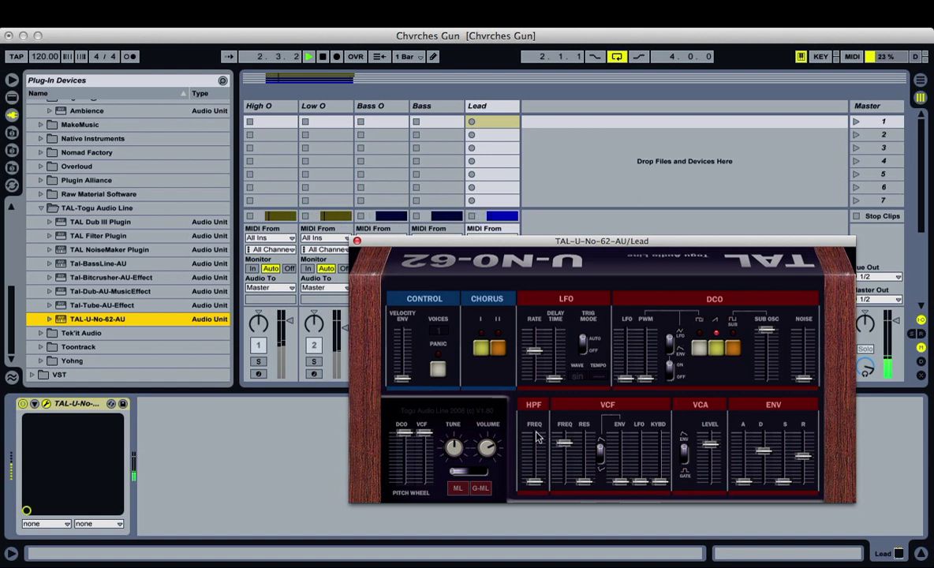
{"action": "left_click_drag", "start_coordinate": [561, 444], "coordinate": [565, 450]}
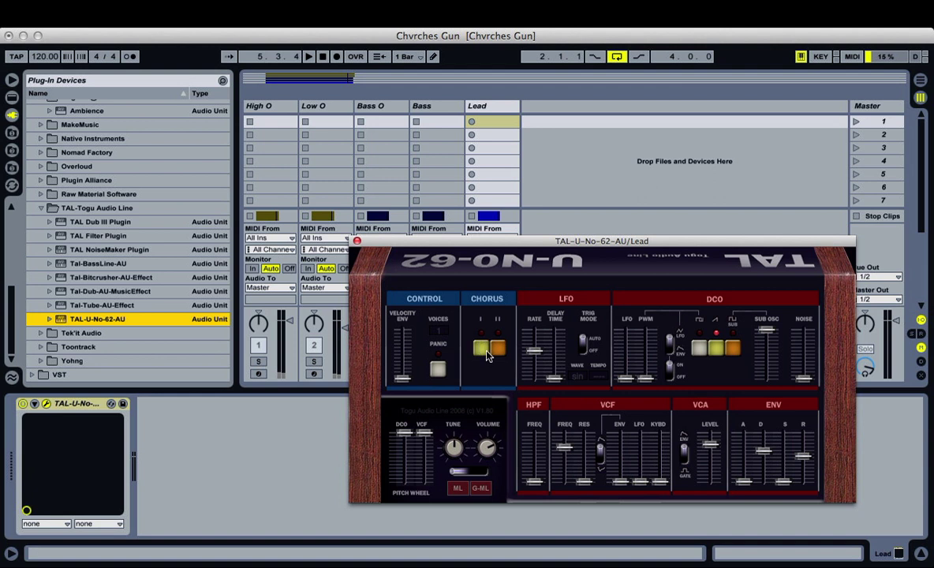
Engage Chorus I and Chorus II, audition the widened lead, and close the synth editor.
{"action": "left_click", "coordinate": [485, 351]}
{"action": "key", "text": "space"}
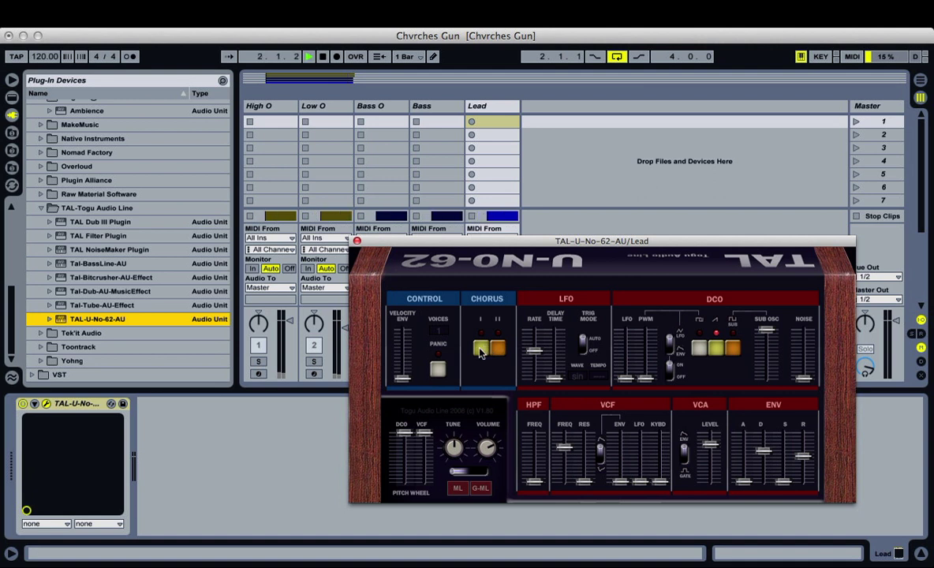
{"action": "left_click", "coordinate": [499, 350]}
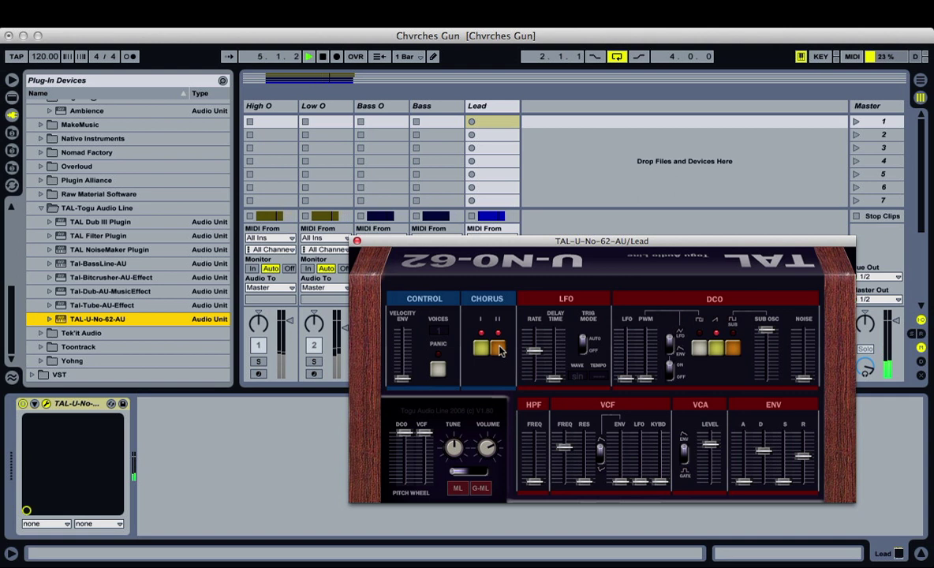
{"action": "key", "text": "space"}
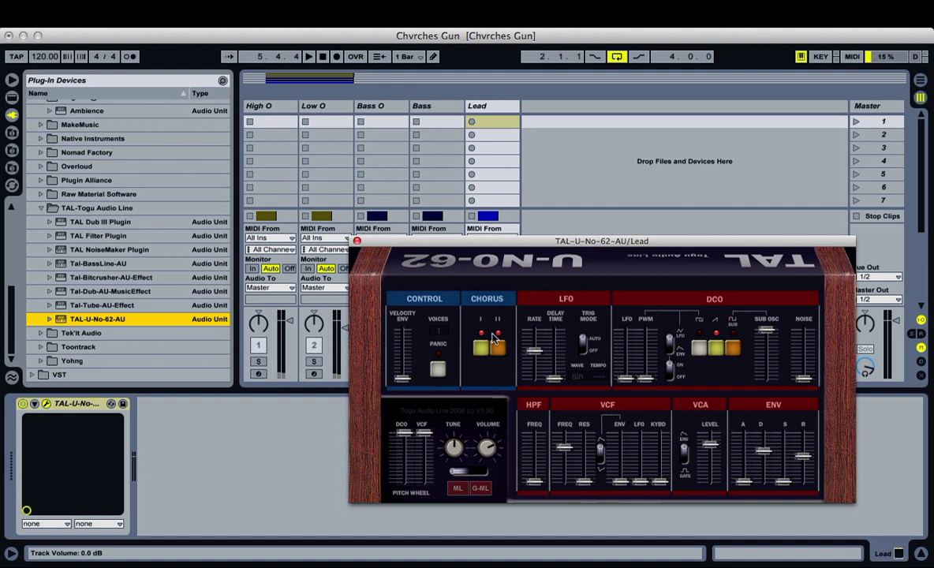
{"action": "key", "text": "space"}
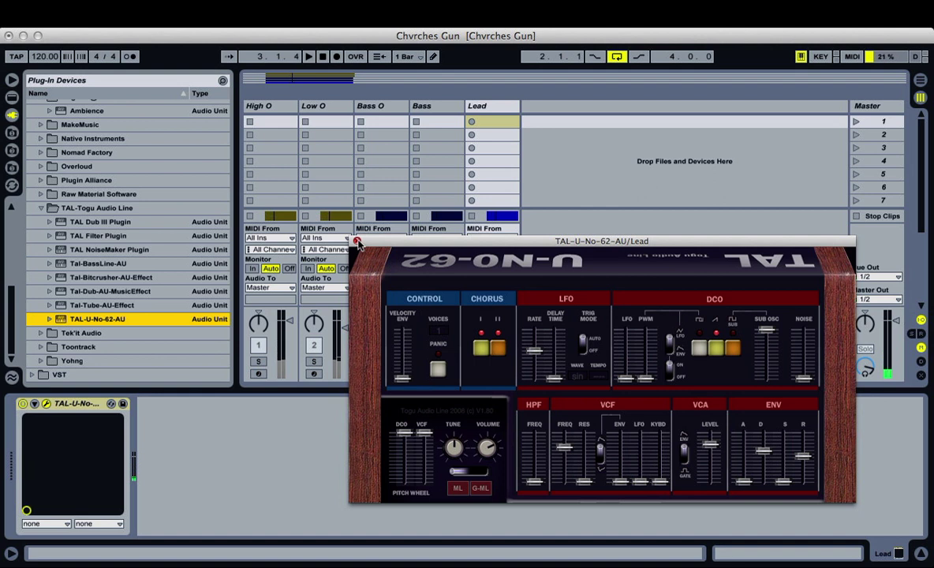
{"action": "left_click", "coordinate": [357, 241]}
Add CamelCrusher after the TAL-U-No-62 and switch off its Distortion stage.
{"action": "scroll", "coordinate": [143, 224], "scroll_direction": "up", "scroll_amount": 6}
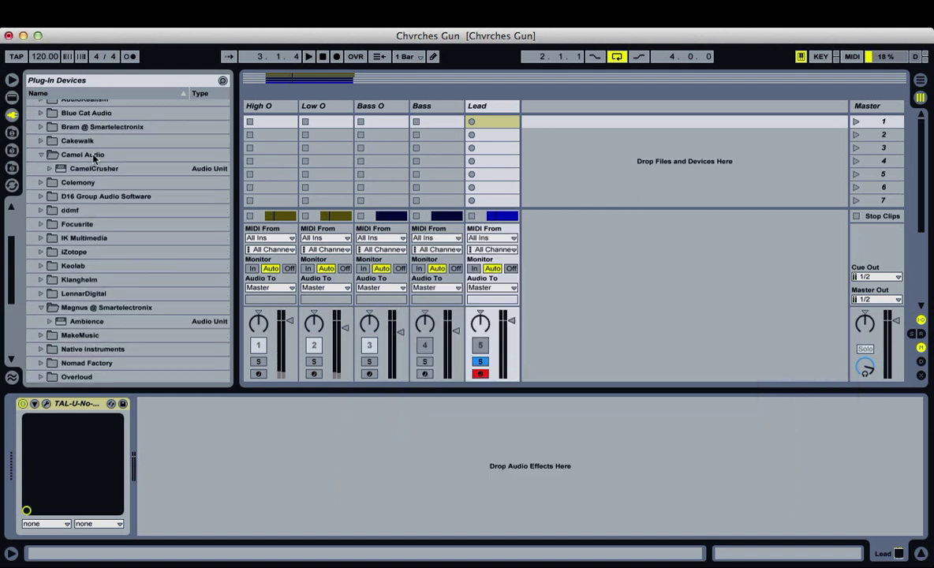
{"action": "left_click_drag", "start_coordinate": [59, 169], "coordinate": [192, 448]}
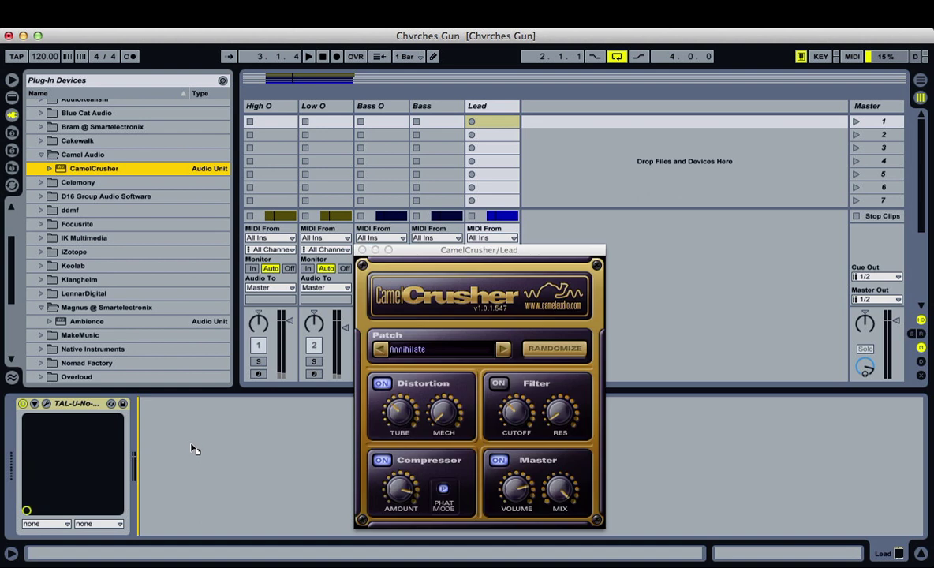
{"action": "left_click", "coordinate": [382, 383]}
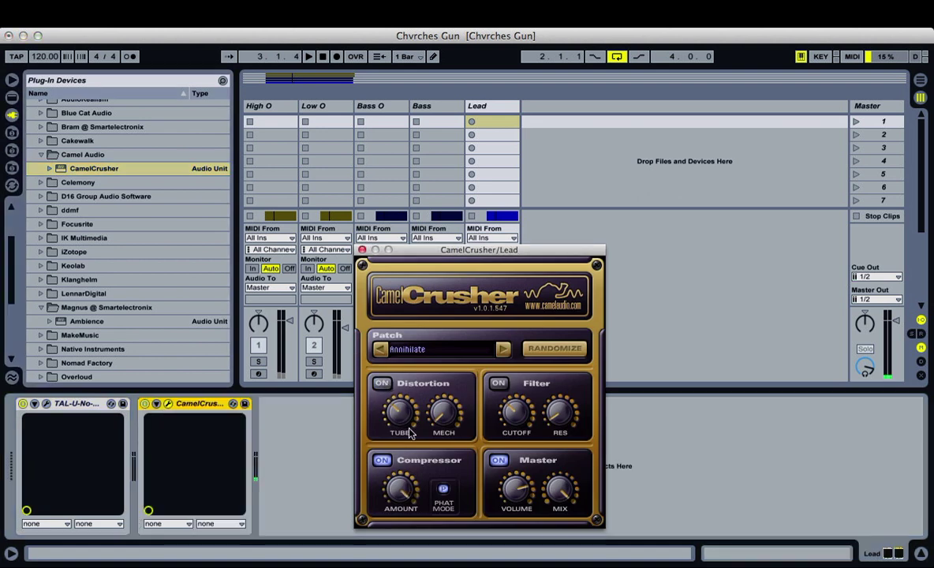
{"action": "key", "text": "space"}
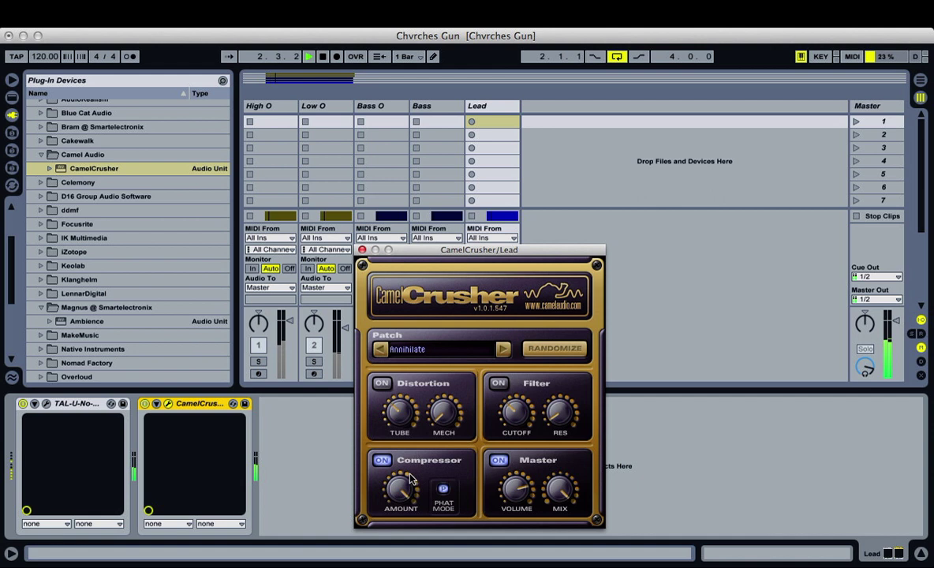
{"action": "key", "text": "space"}
Lower CamelCrusher's Master Volume, compare it bypassed and active, then close its window.
{"action": "left_click_drag", "start_coordinate": [505, 489], "coordinate": [523, 511]}
{"action": "key", "text": "space"}
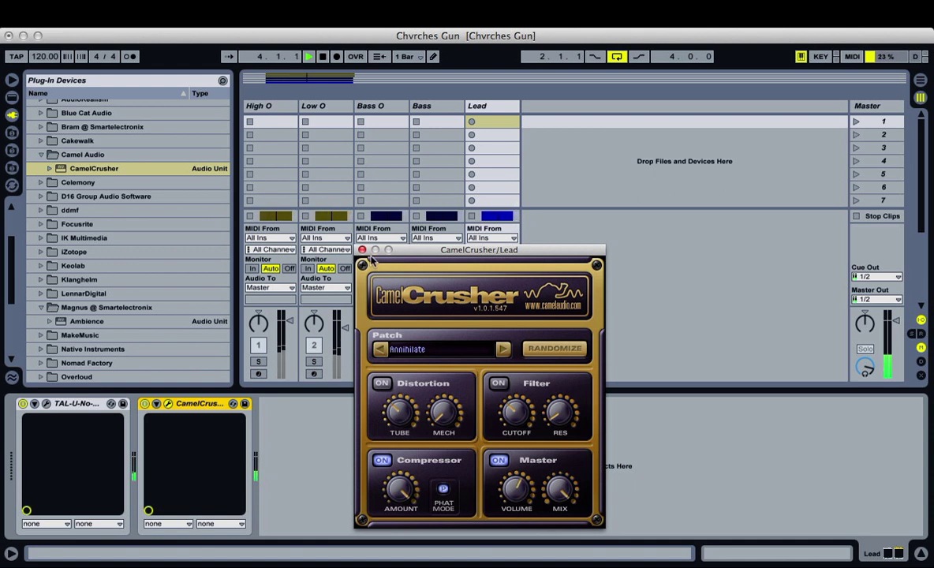
{"action": "left_click_drag", "start_coordinate": [412, 255], "coordinate": [472, 221]}
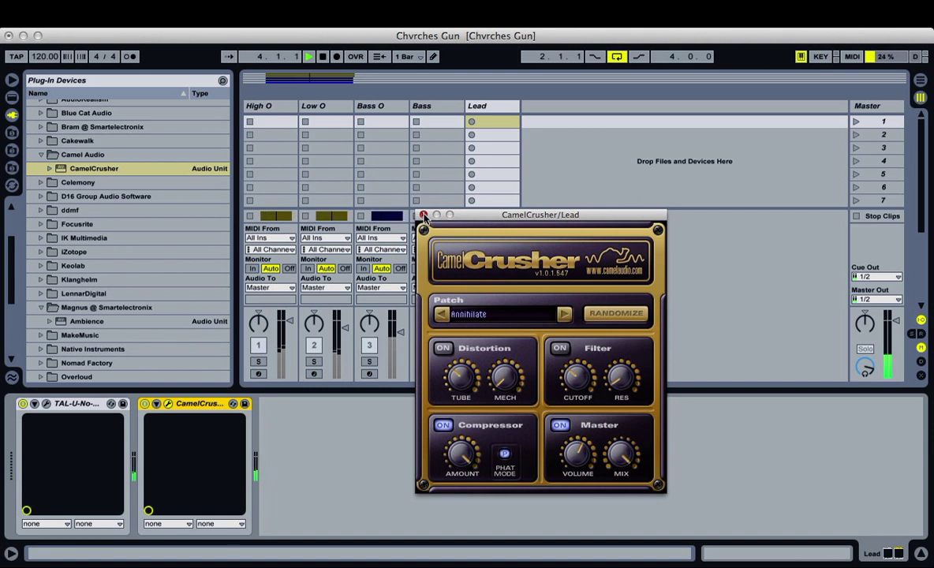
{"action": "left_click", "coordinate": [145, 403]}
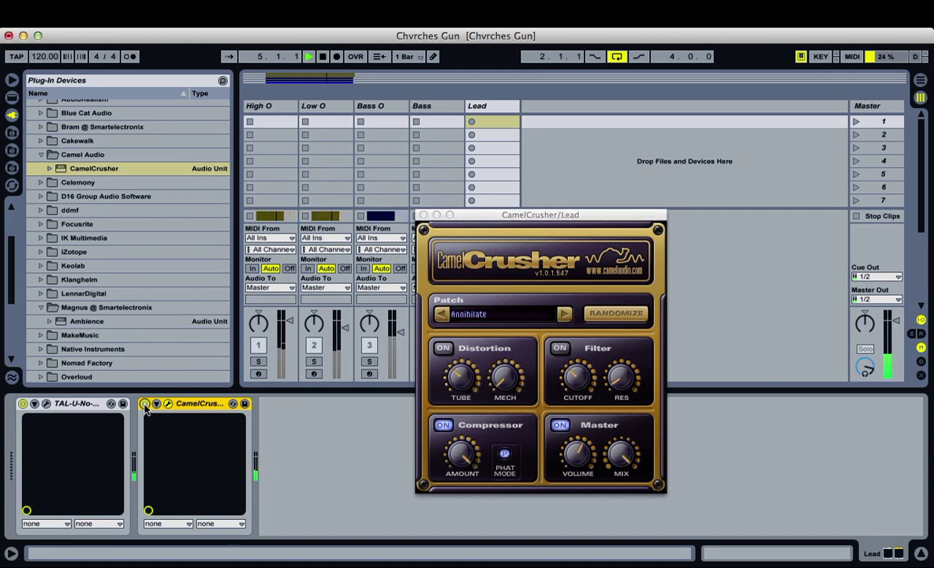
{"action": "left_click", "coordinate": [144, 404]}
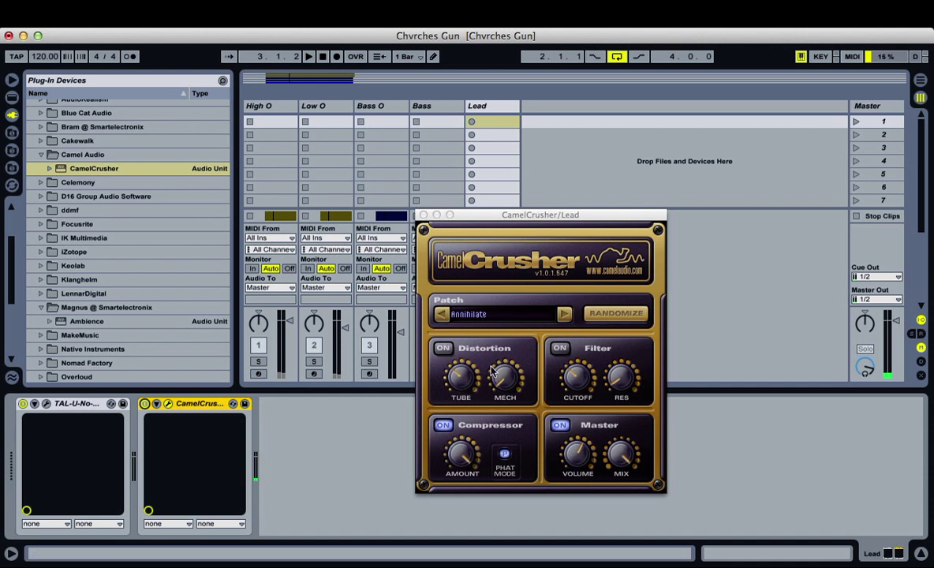
{"action": "left_click", "coordinate": [423, 215]}
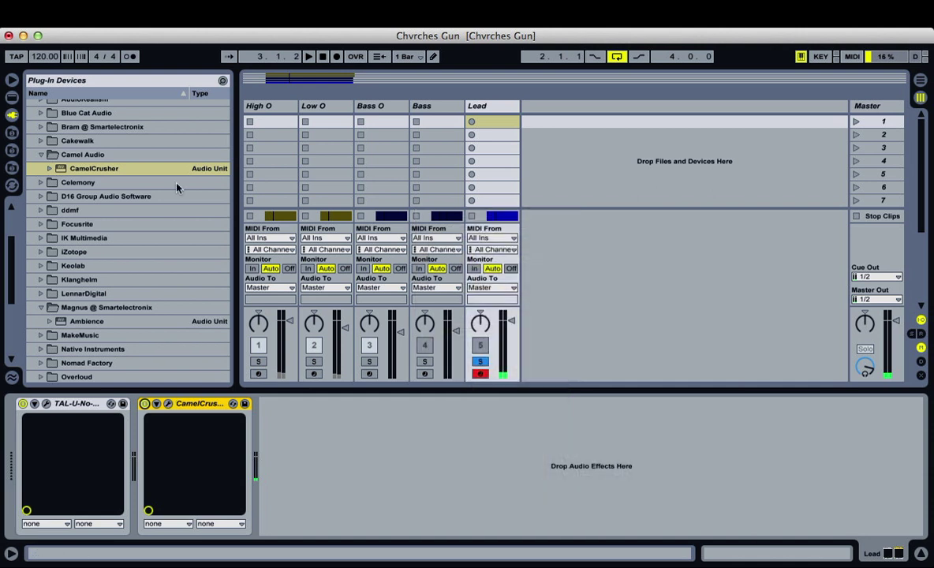
Add a second CamelCrusher after the first and switch off its Compressor stage.
{"action": "mouse_move", "coordinate": [63, 170]}
{"action": "left_mouse_down"}
{"action": "mouse_move", "coordinate": [254, 442]}
{"action": "mouse_move", "coordinate": [286, 450]}
{"action": "mouse_move", "coordinate": [266, 416]}
{"action": "left_mouse_up"}
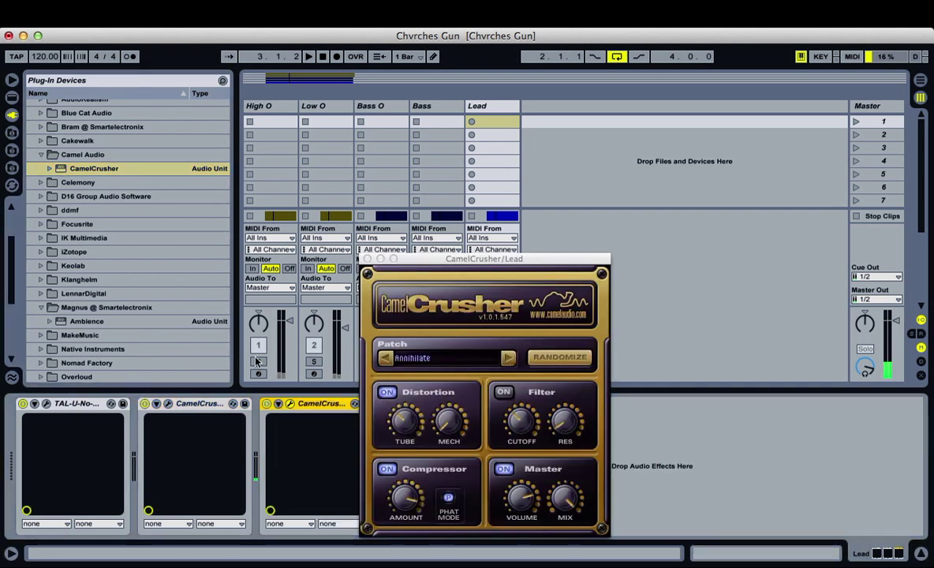
{"action": "left_click", "coordinate": [385, 469]}
{"action": "key", "text": "space"}
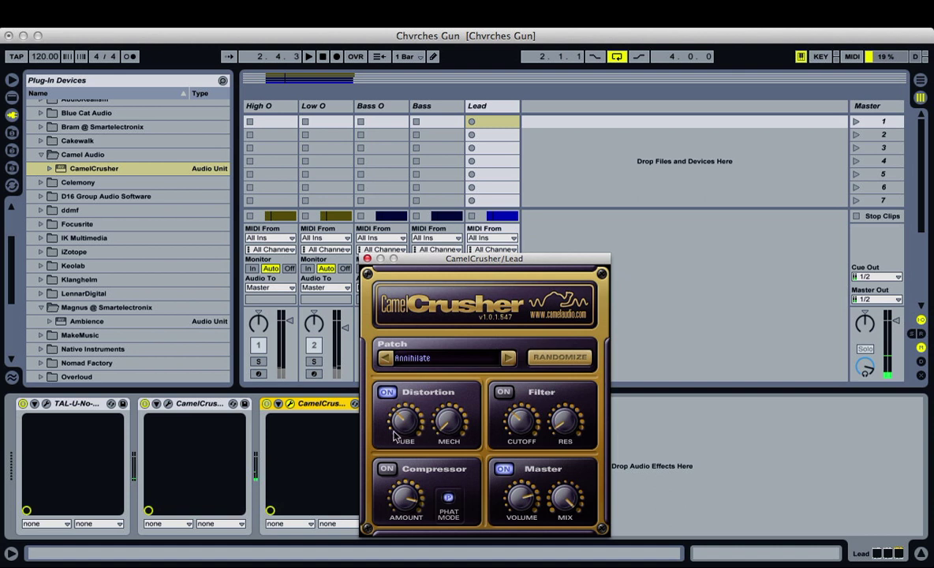
{"action": "key", "text": "space"}
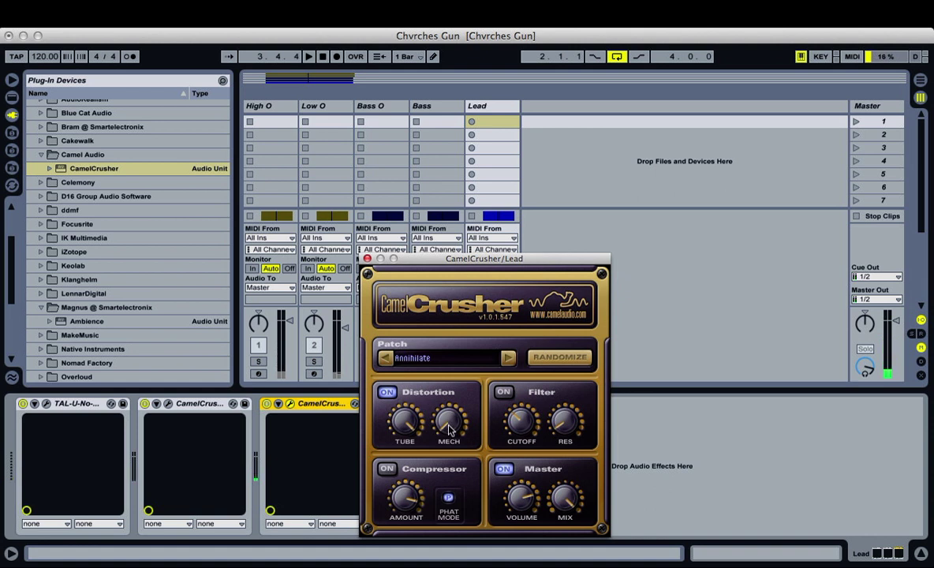
{"action": "key", "text": "space"}
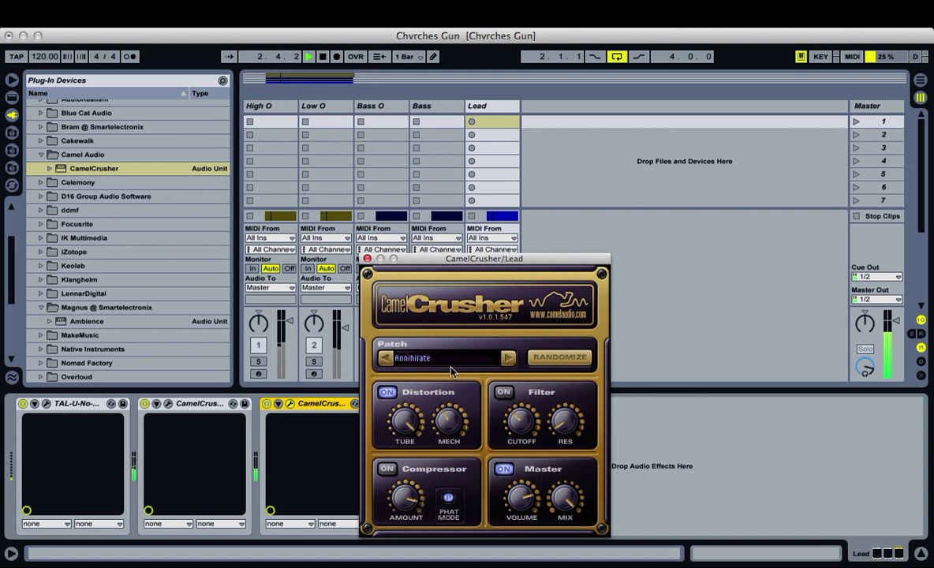
{"action": "key", "text": "space"}
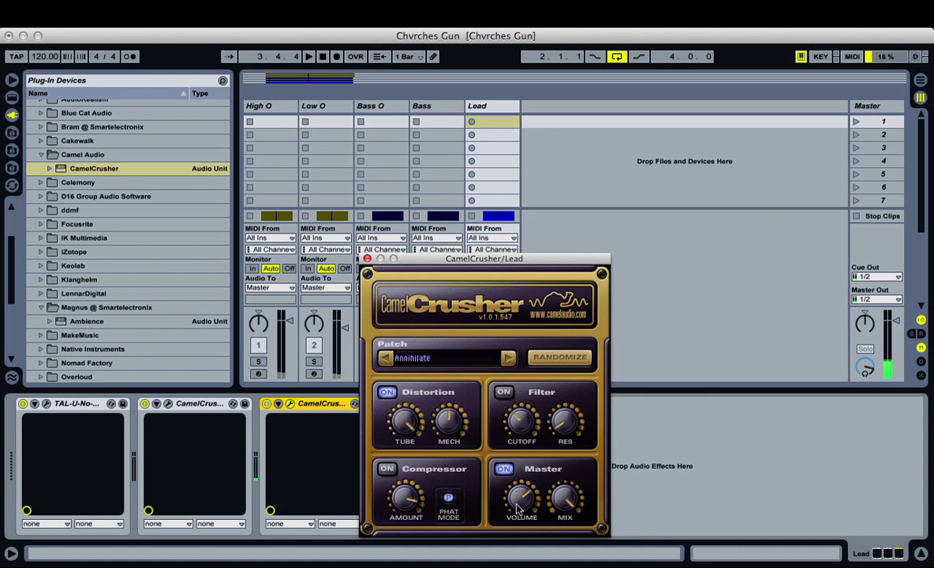
Compare the second CamelCrusher bypassed and active, then close its window.
{"action": "key", "text": "space"}
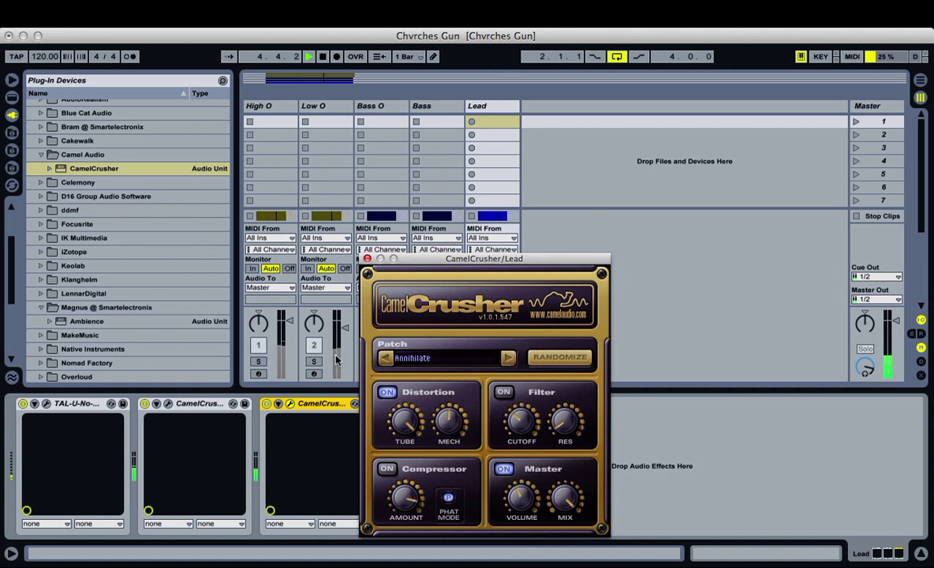
{"action": "left_click", "coordinate": [266, 403]}
{"action": "left_click", "coordinate": [267, 403]}
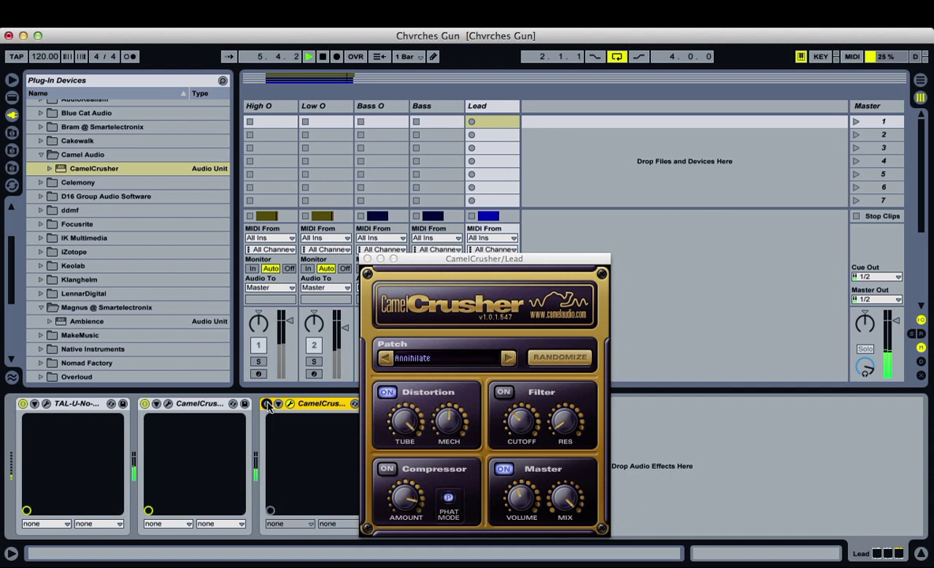
{"action": "left_click", "coordinate": [368, 259]}
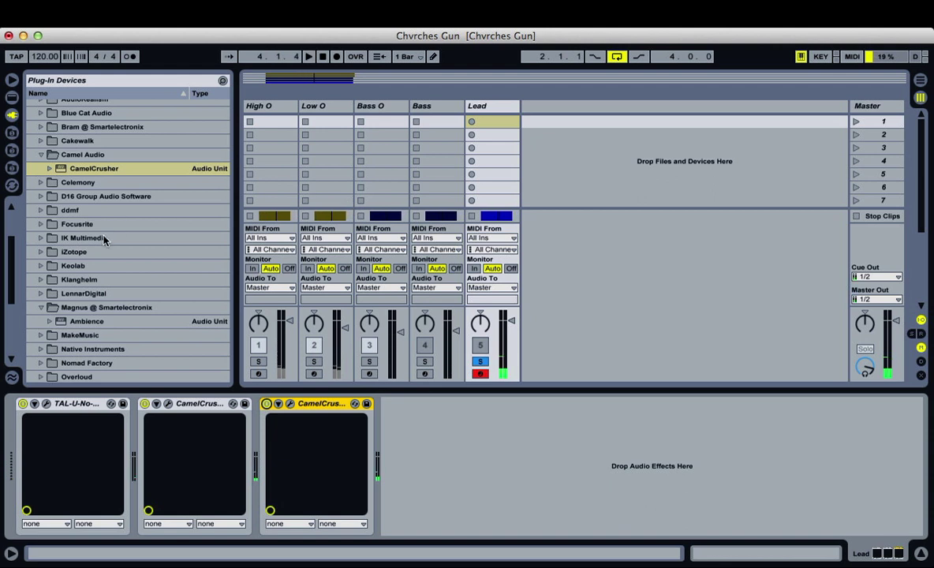
{"action": "scroll", "coordinate": [103, 237], "scroll_direction": "down", "scroll_amount": 5}
Add TAL Dub III after the second CamelCrusher and turn its IN DRIVE knob down.
{"action": "left_click_drag", "start_coordinate": [63, 252], "coordinate": [409, 432]}
{"action": "left_click_drag", "start_coordinate": [596, 268], "coordinate": [506, 146]}
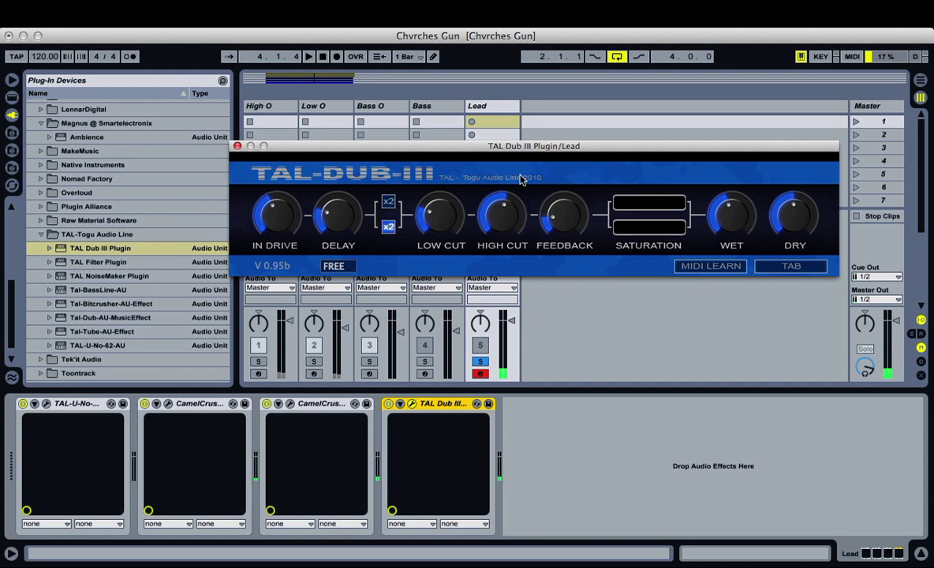
{"action": "left_click_drag", "start_coordinate": [280, 230], "coordinate": [282, 226]}
{"action": "left_click_drag", "start_coordinate": [283, 207], "coordinate": [280, 219]}
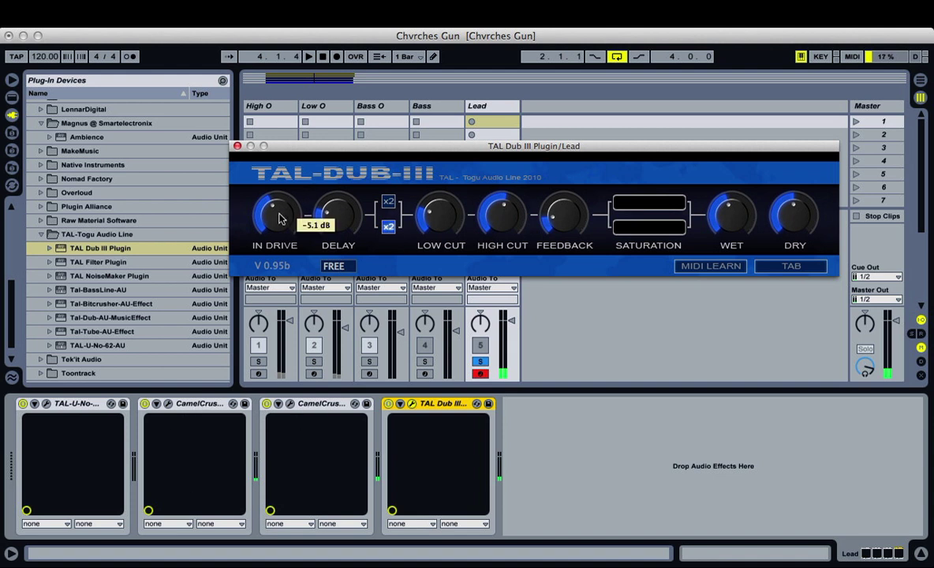
{"action": "key", "text": "space"}
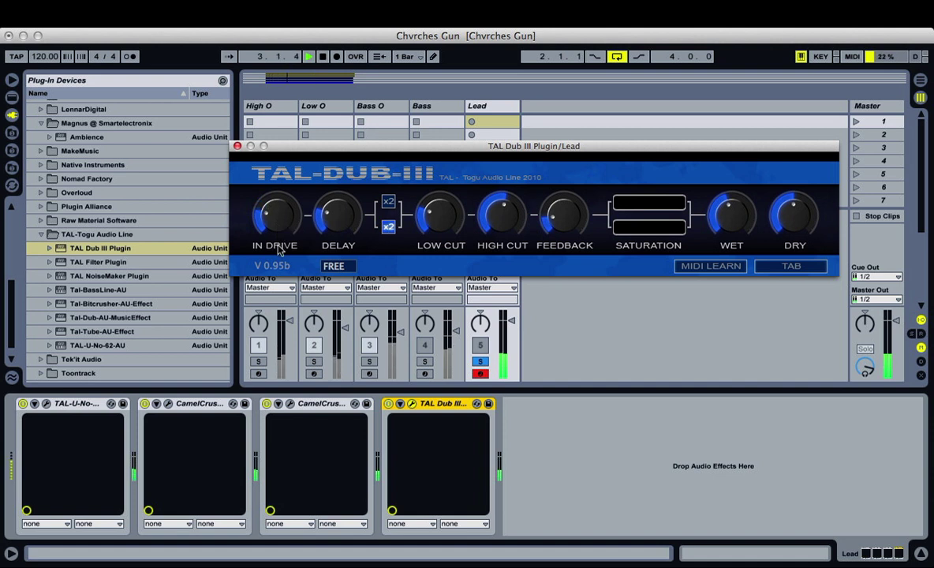
{"action": "mouse_move", "coordinate": [278, 249]}
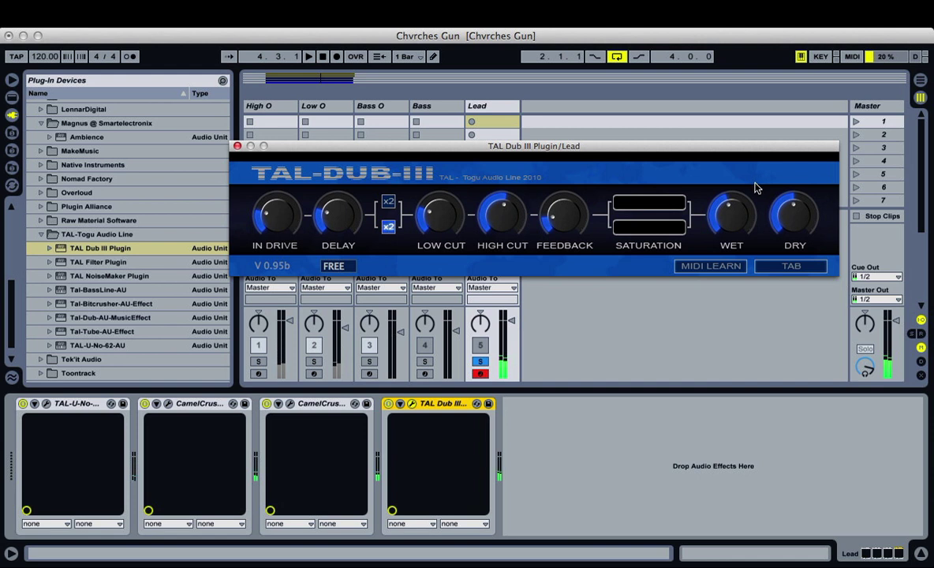
{"action": "mouse_move", "coordinate": [751, 189]}
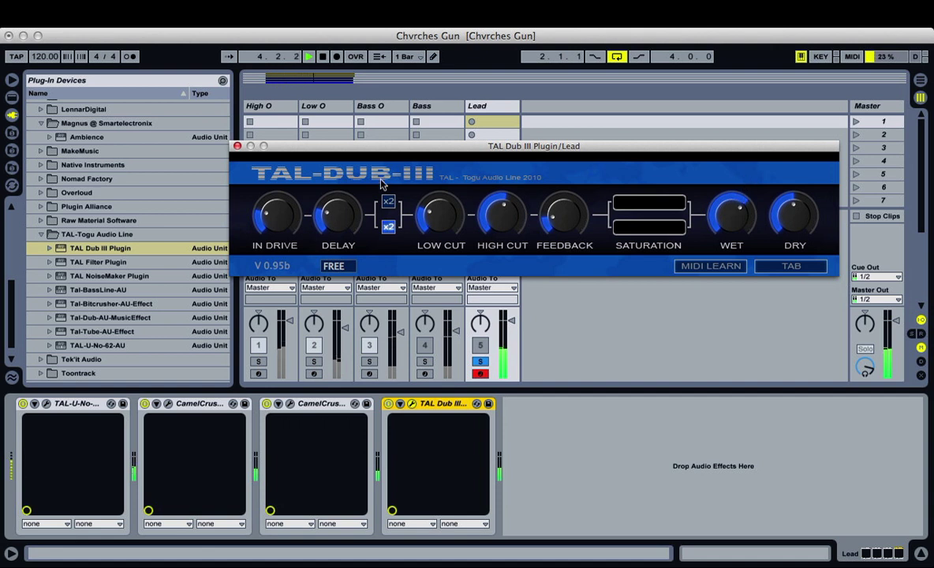
{"action": "key", "text": "space"}
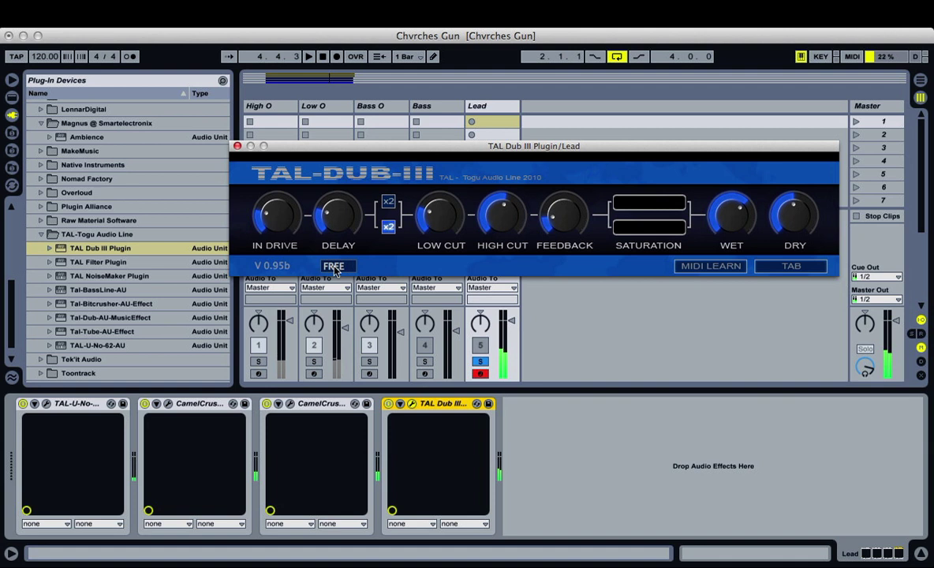
Sync the TAL Dub III delay time to 1/8 and turn off the lower x2 doubling.
{"action": "left_click", "coordinate": [335, 267]}
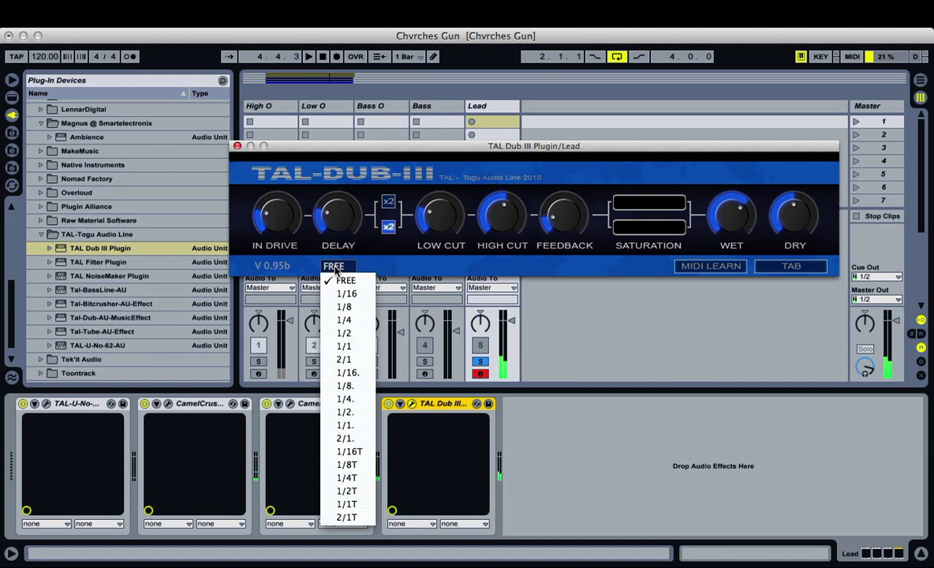
{"action": "left_click", "coordinate": [347, 307]}
{"action": "key", "text": "space"}
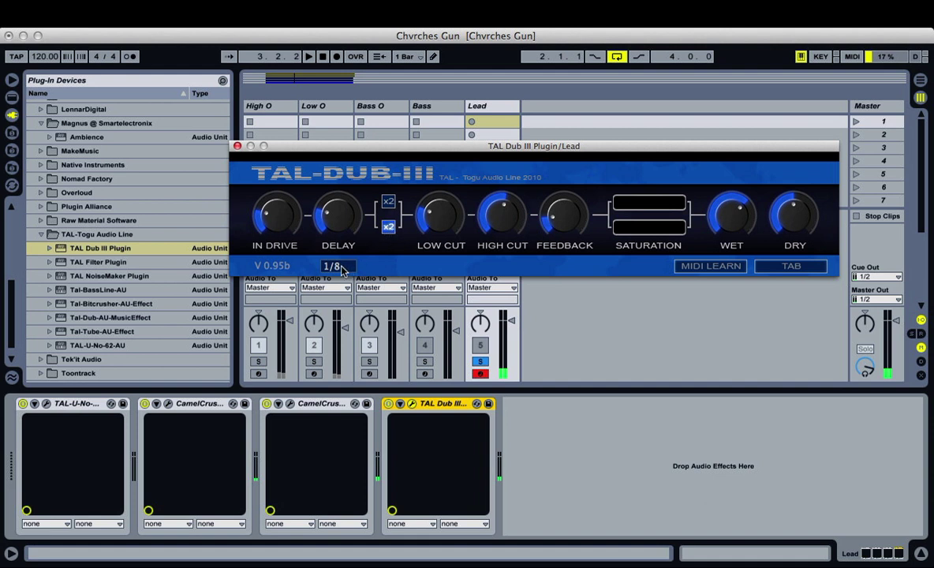
{"action": "left_click", "coordinate": [389, 228]}
{"action": "key", "text": "space"}
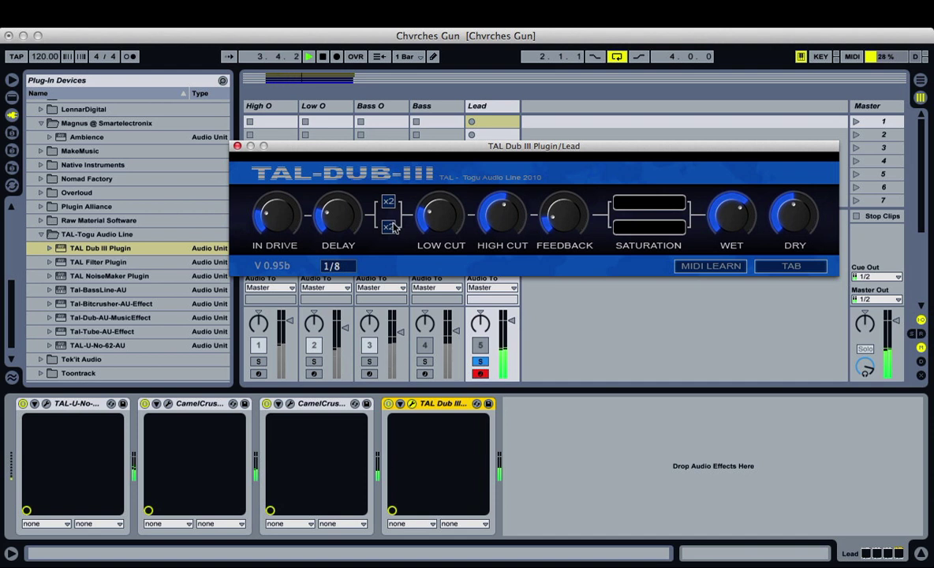
{"action": "key", "text": "space"}
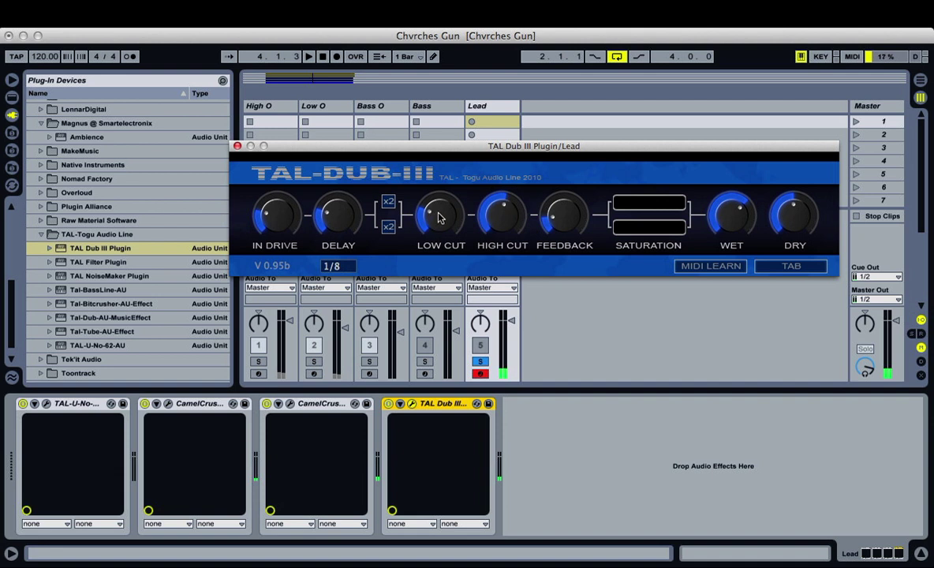
Turn the delay's LOW CUT down near minimum, audition it, and close the TAL Dub III window.
{"action": "left_click_drag", "start_coordinate": [441, 211], "coordinate": [441, 233]}
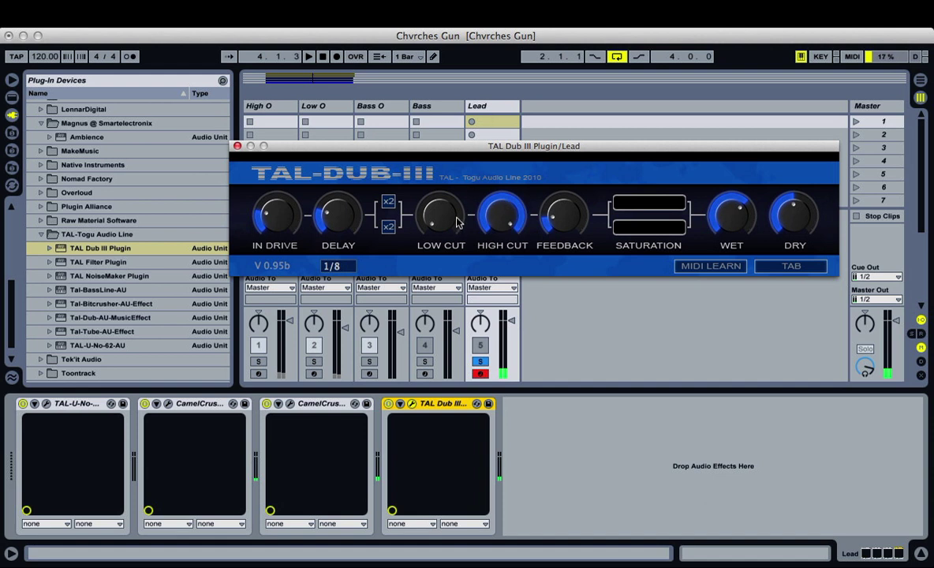
{"action": "left_click_drag", "start_coordinate": [456, 217], "coordinate": [442, 229]}
{"action": "key", "text": "space"}
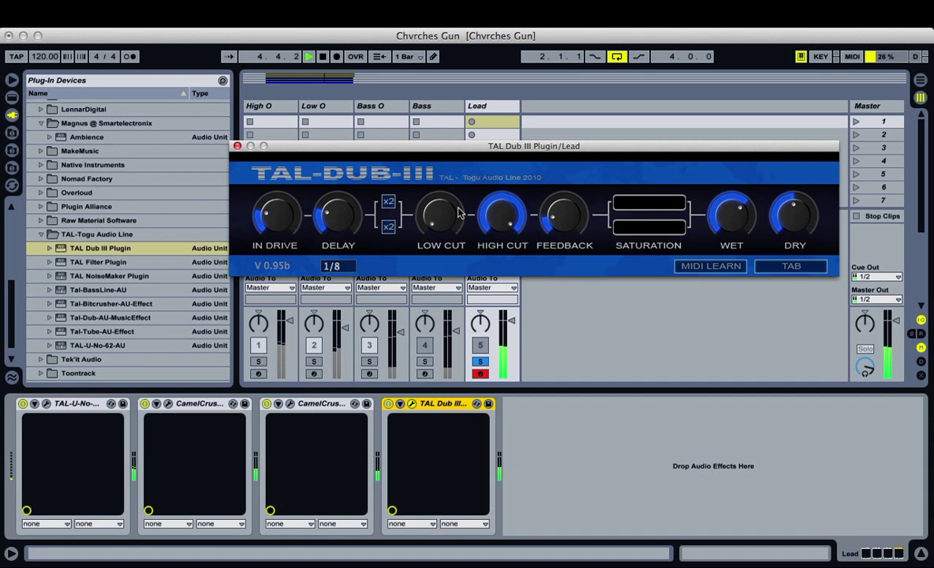
{"action": "key", "text": "space"}
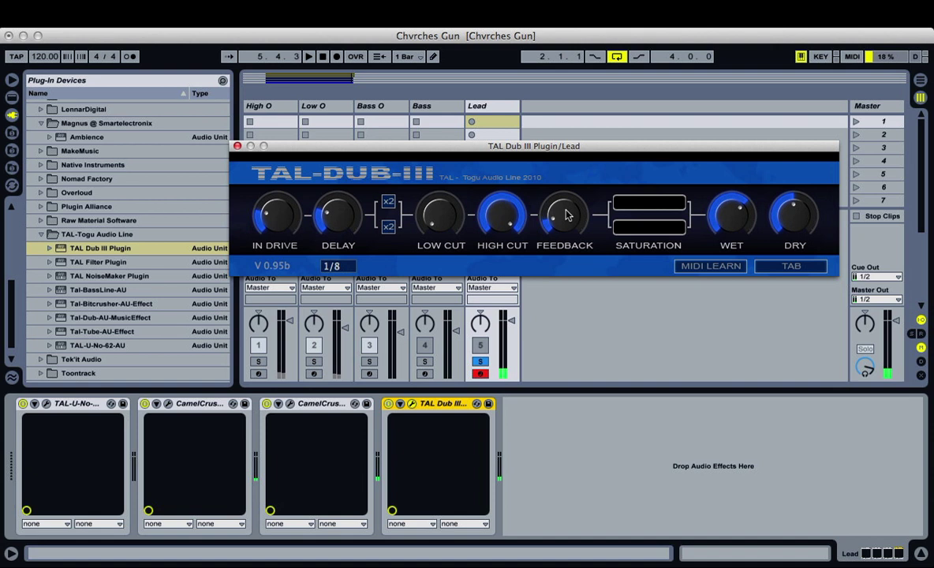
{"action": "key", "text": "space"}
{"action": "mouse_move", "coordinate": [565, 214]}
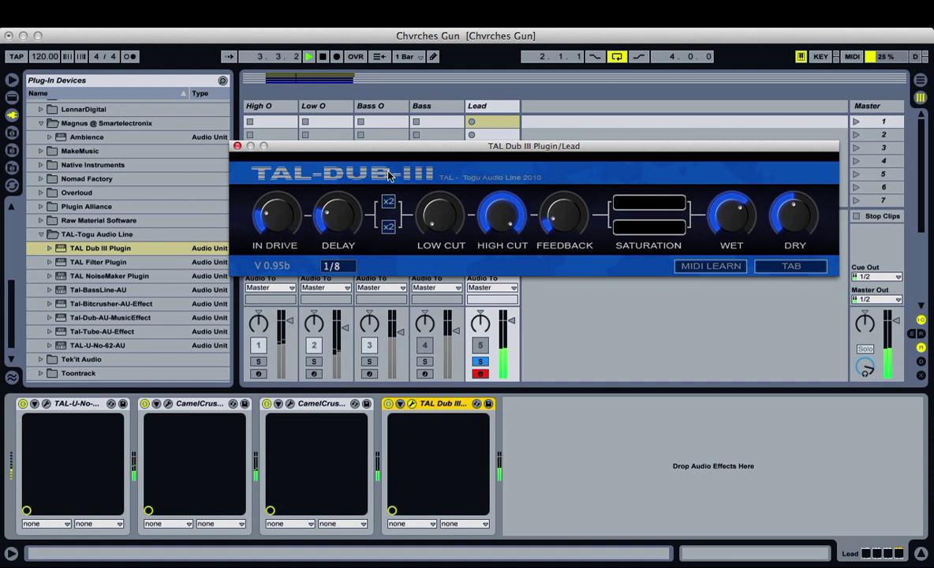
{"action": "key", "text": "space"}
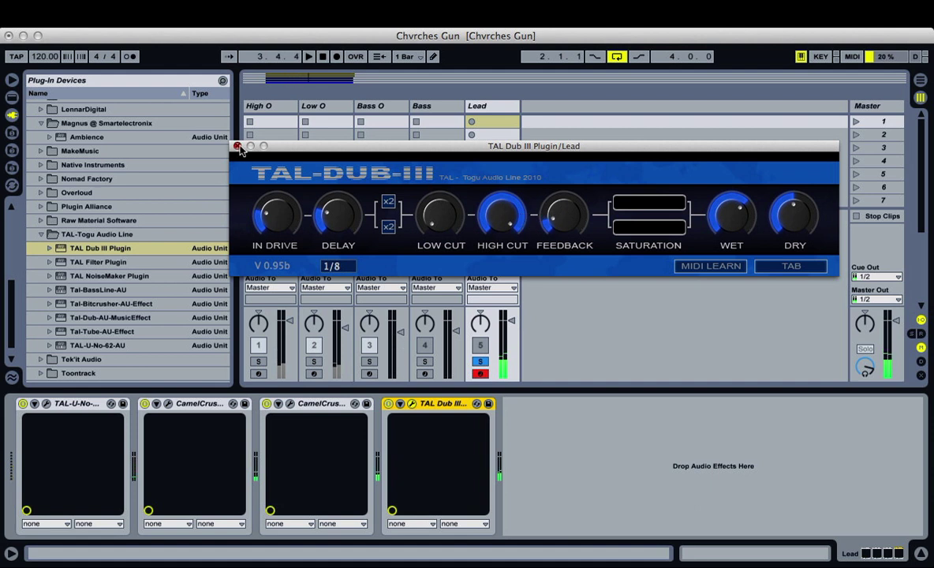
{"action": "left_click", "coordinate": [237, 146]}
Add the Ambience reverb at the end of the Lead chain with all settings visible.
{"action": "scroll", "coordinate": [89, 205], "scroll_direction": "up", "scroll_amount": 3}
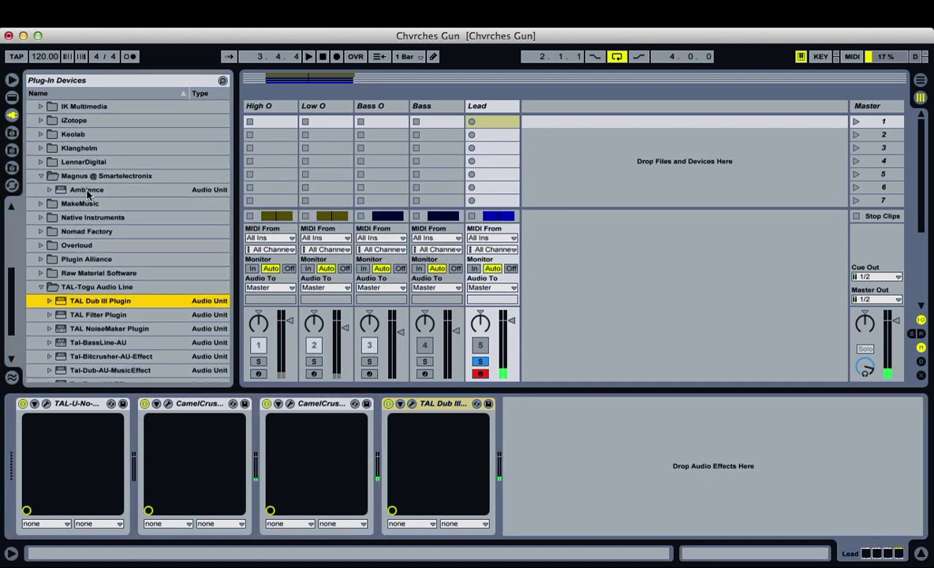
{"action": "left_click_drag", "start_coordinate": [64, 187], "coordinate": [548, 445]}
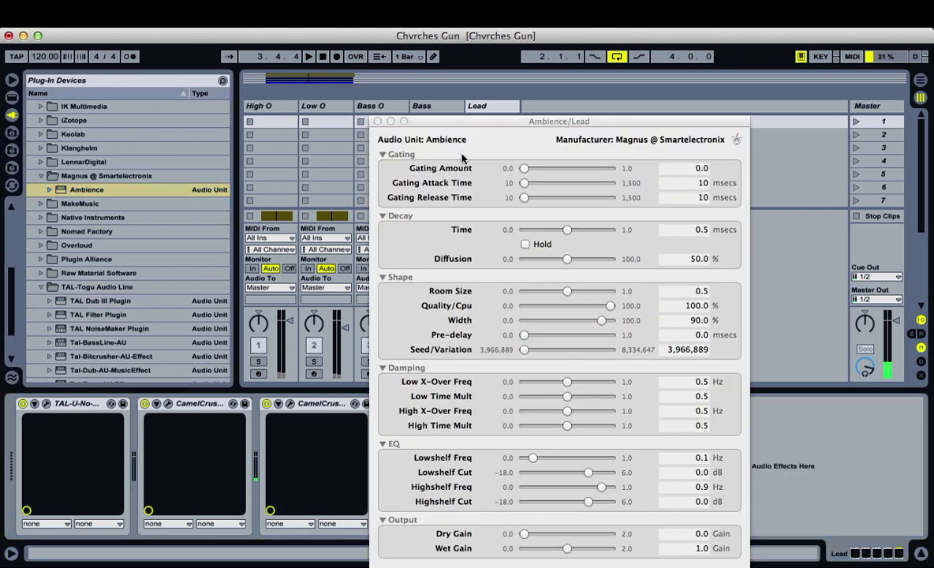
{"action": "left_click_drag", "start_coordinate": [432, 120], "coordinate": [455, 62]}
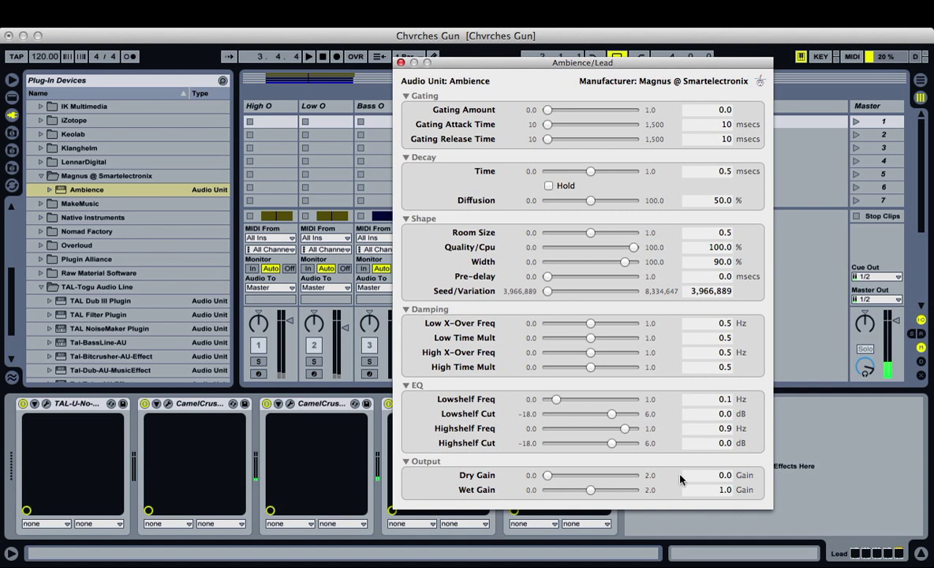
{"action": "key", "text": "space"}
Set Ambience Dry Gain to 1.0 and Wet Gain to 0.35, then close its window.
{"action": "left_click", "coordinate": [730, 475]}
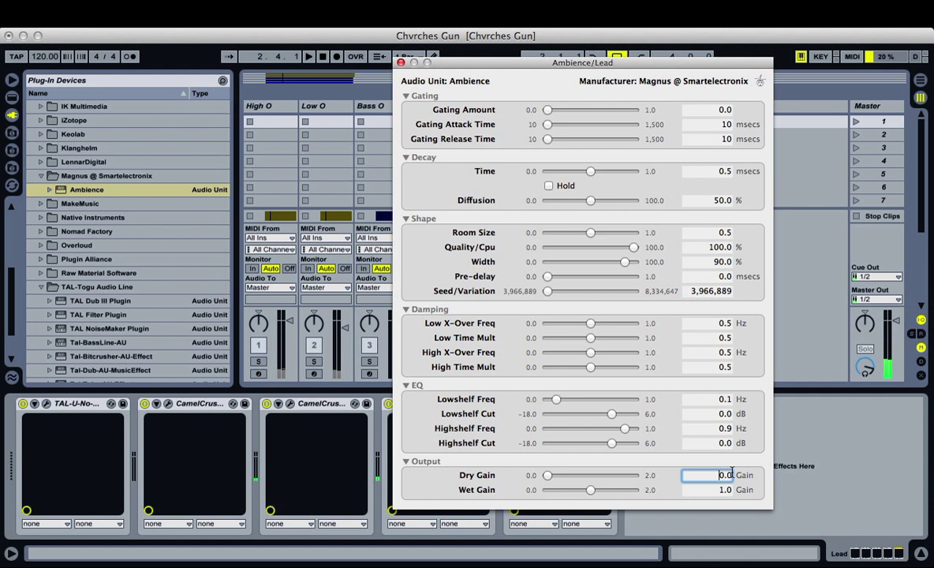
{"action": "key", "text": "Return"}
{"action": "left_click", "coordinate": [662, 478]}
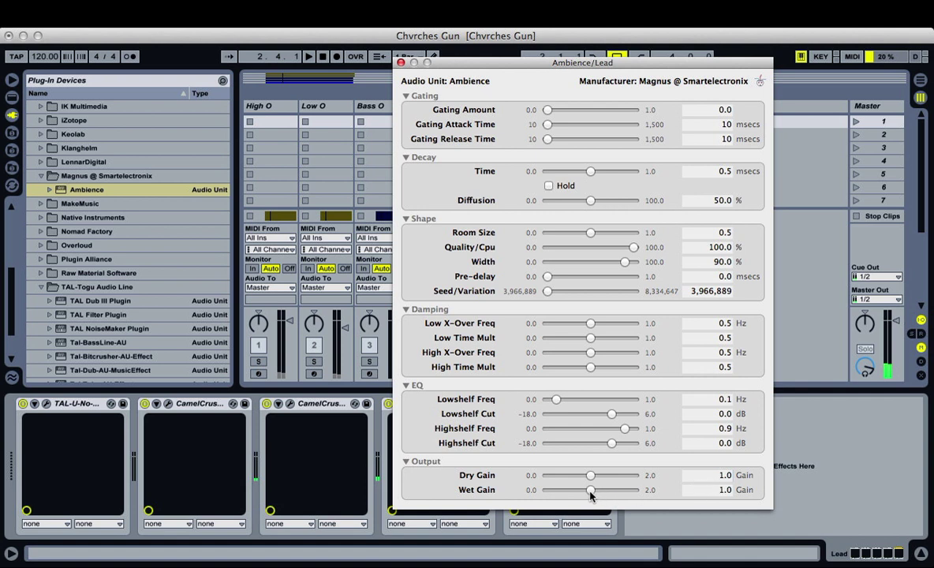
{"action": "key", "text": "space"}
{"action": "left_click_drag", "start_coordinate": [591, 492], "coordinate": [564, 494]}
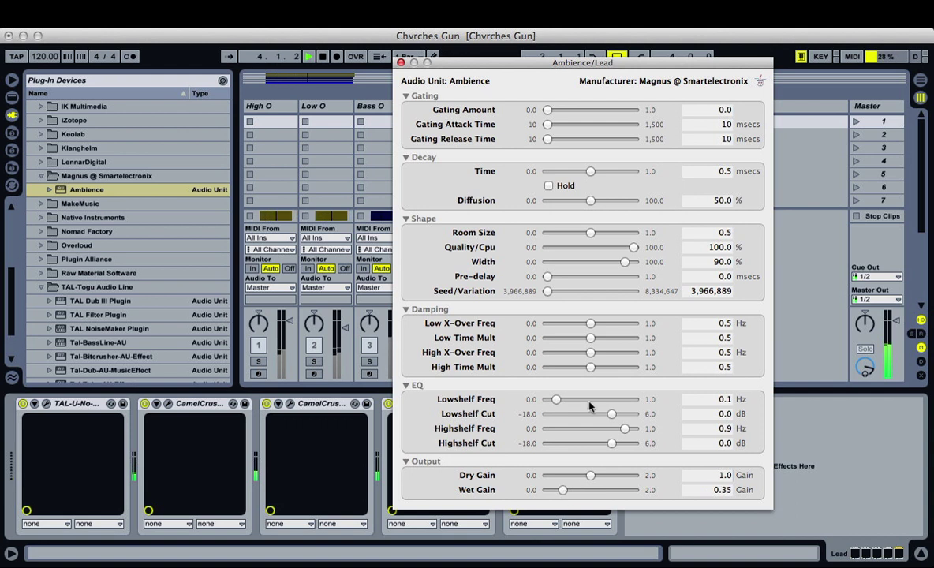
{"action": "left_click", "coordinate": [402, 63]}
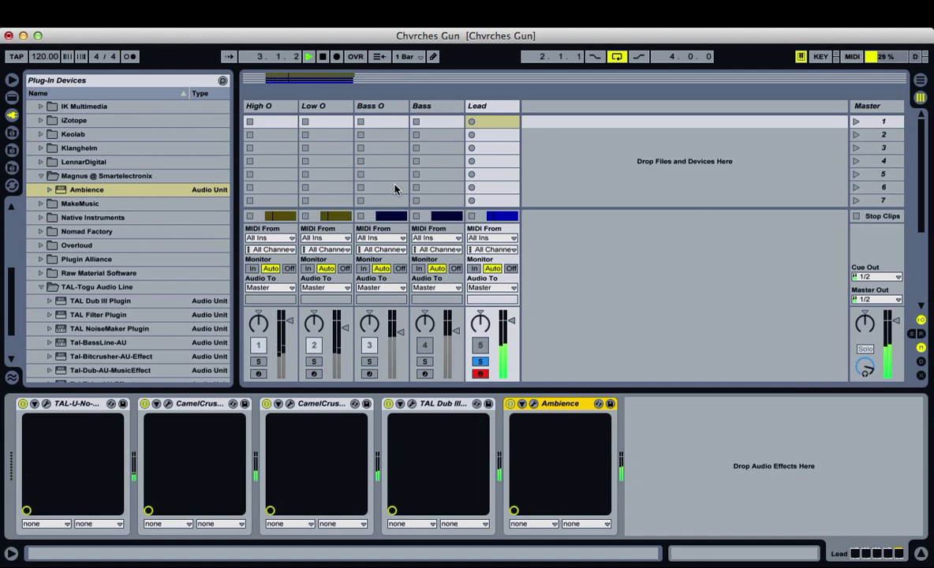
Show the Arrangement view zoomed to bars 2–6 with a taller Lead lane.
{"action": "key", "text": "space"}
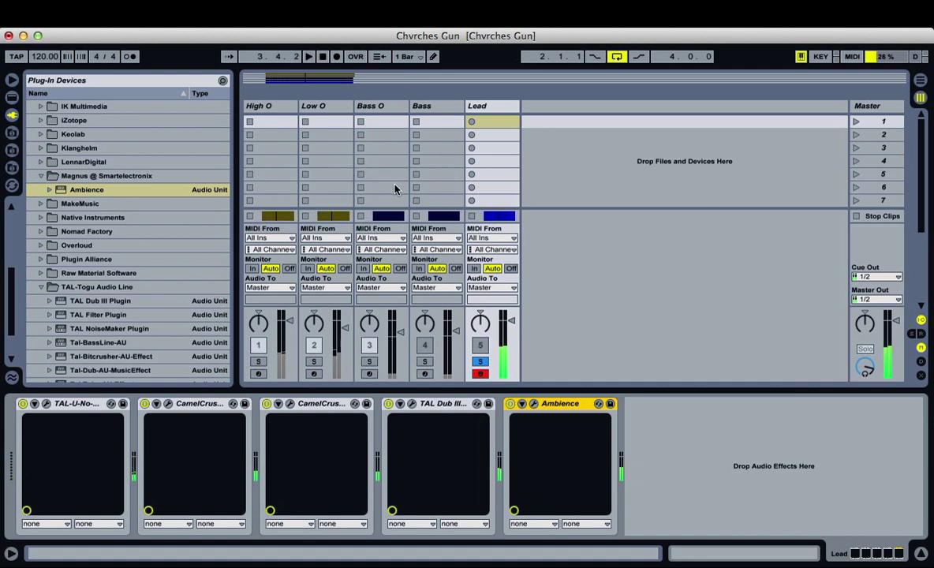
{"action": "left_click", "coordinate": [921, 80]}
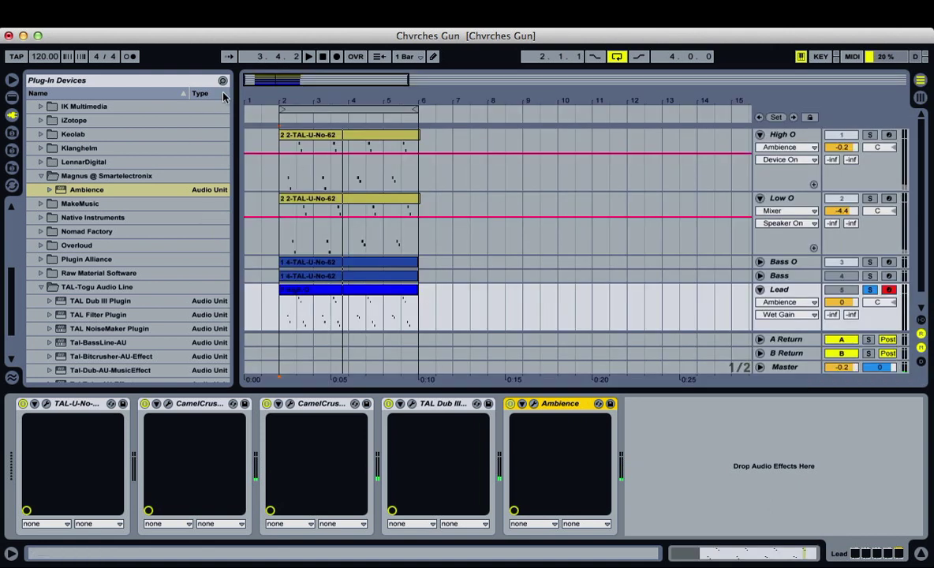
{"action": "left_click_drag", "start_coordinate": [269, 76], "coordinate": [310, 146]}
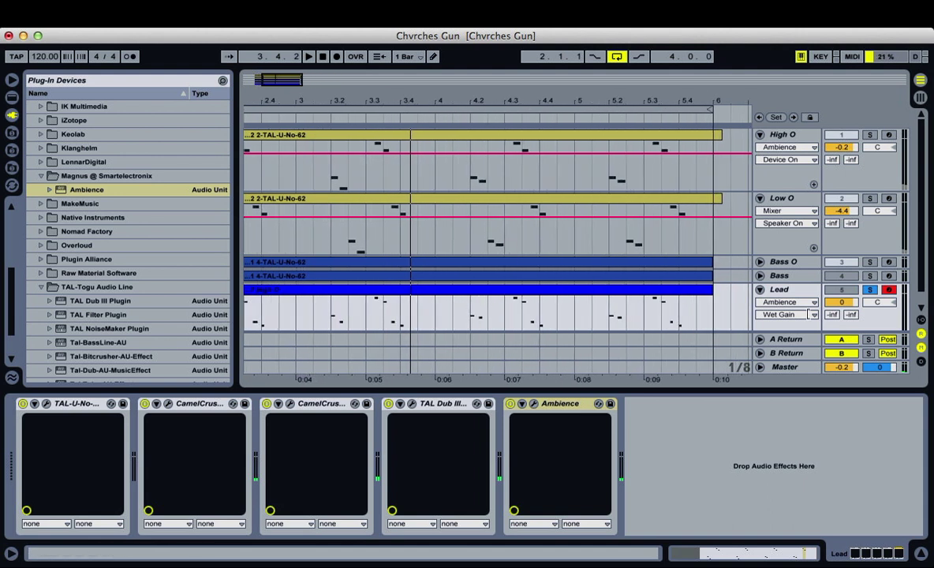
{"action": "left_click_drag", "start_coordinate": [284, 82], "coordinate": [274, 82]}
{"action": "left_click_drag", "start_coordinate": [440, 333], "coordinate": [447, 329]}
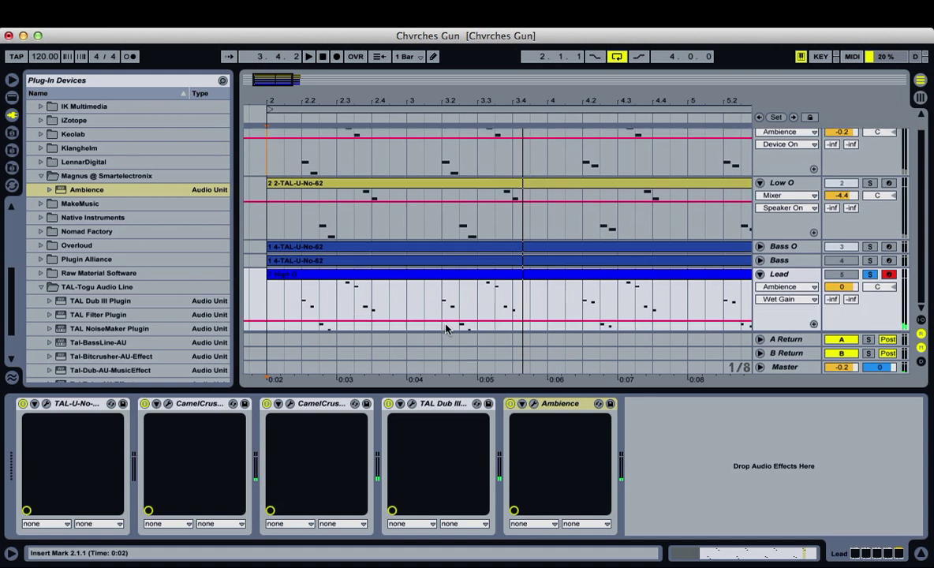
Change the project tempo from 120.00 to 60 and play the Lead from bar 2.
{"action": "left_click", "coordinate": [49, 58]}
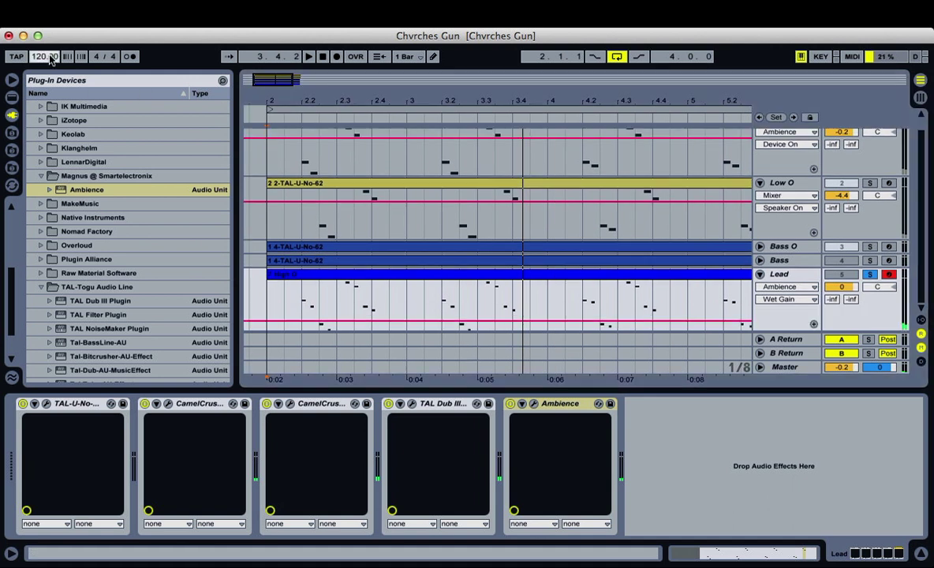
{"action": "type", "text": "60"}
{"action": "key", "text": "Return"}
{"action": "left_click", "coordinate": [251, 261]}
{"action": "key", "text": "space"}
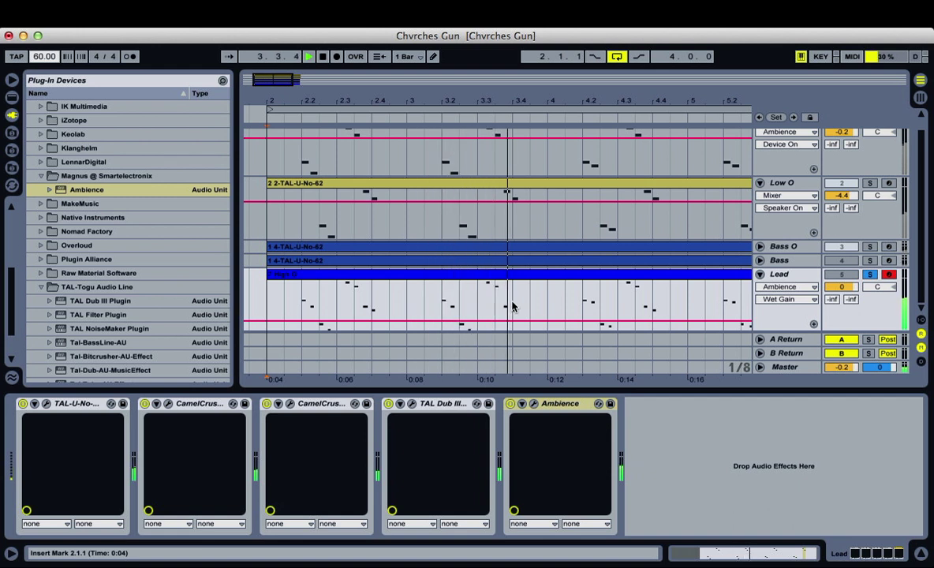
{"action": "key", "text": "space"}
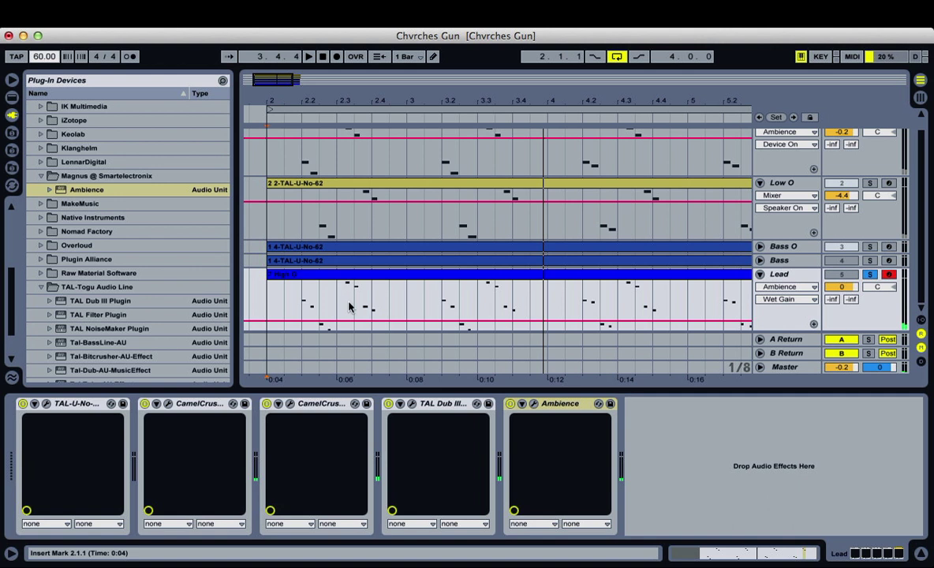
Switch off the Bass O track and play back the mix without it.
{"action": "scroll", "coordinate": [347, 300], "scroll_direction": "up", "scroll_amount": 1}
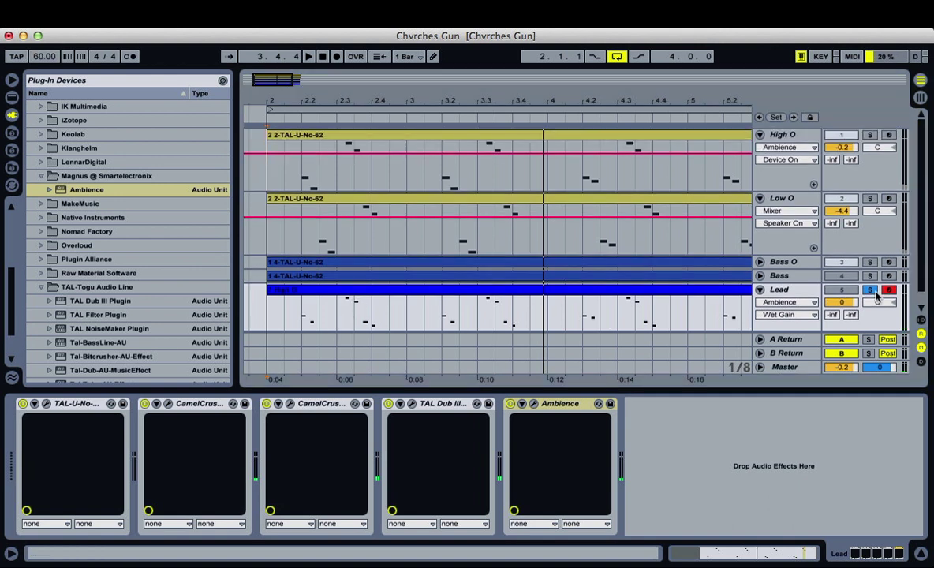
{"action": "left_click", "coordinate": [852, 264]}
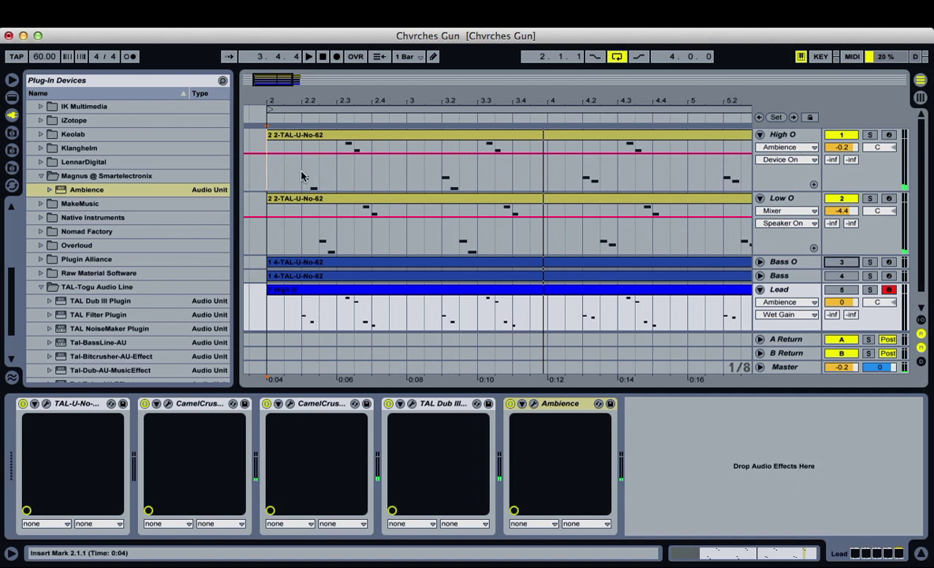
{"action": "key", "text": "space"}
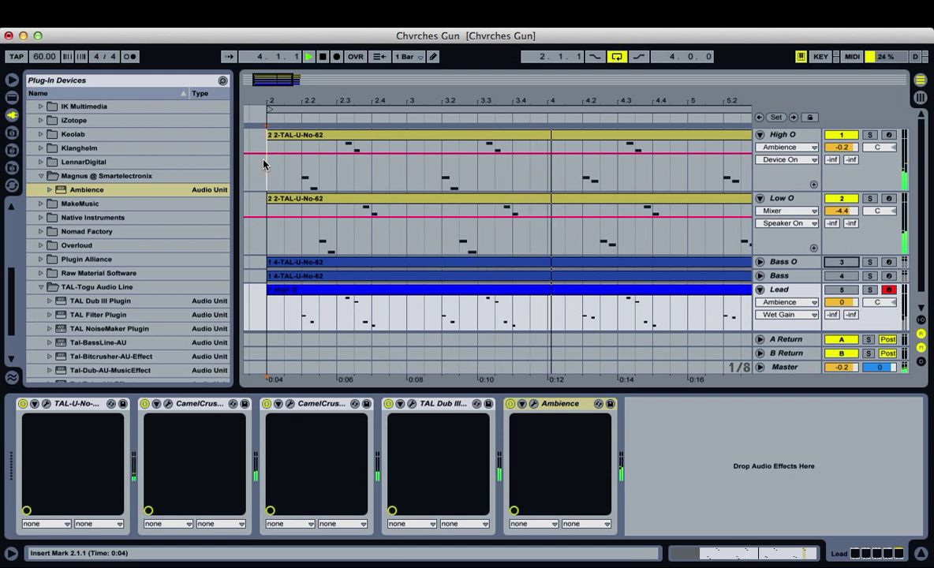
{"action": "key", "text": "space"}
Toggle the Lead track's solo, then flip to Session view and back to Arrangement.
{"action": "left_click", "coordinate": [869, 290]}
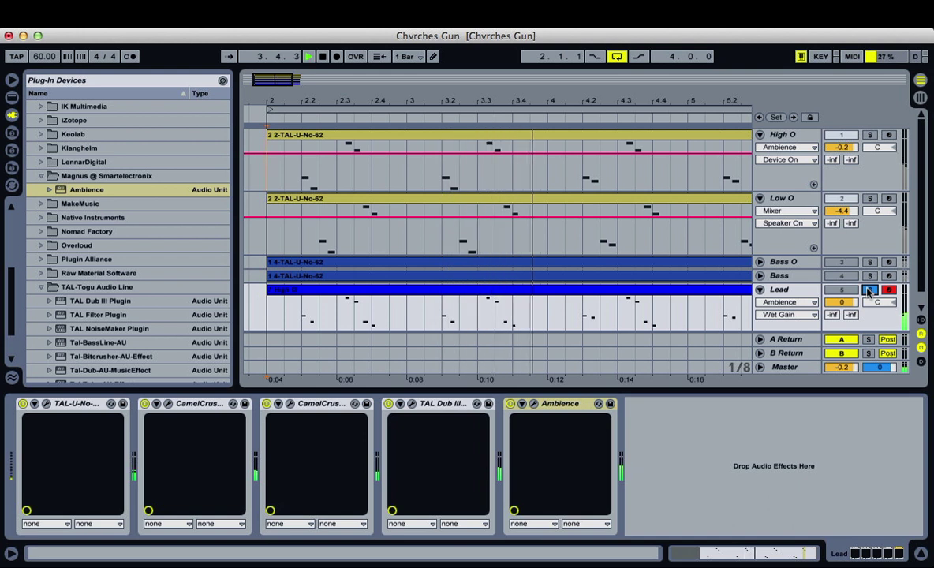
{"action": "left_click", "coordinate": [868, 290]}
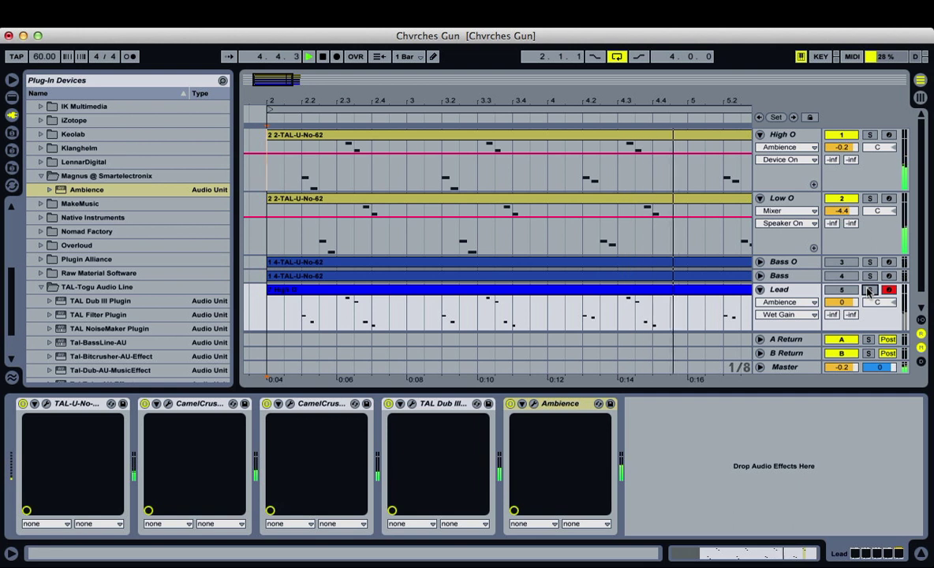
{"action": "left_click", "coordinate": [920, 98]}
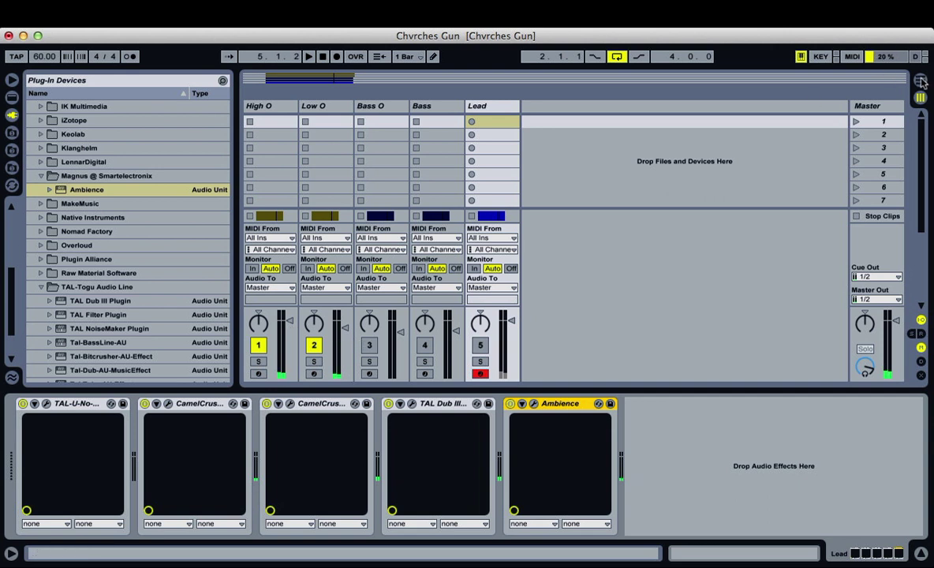
{"action": "left_click", "coordinate": [921, 80]}
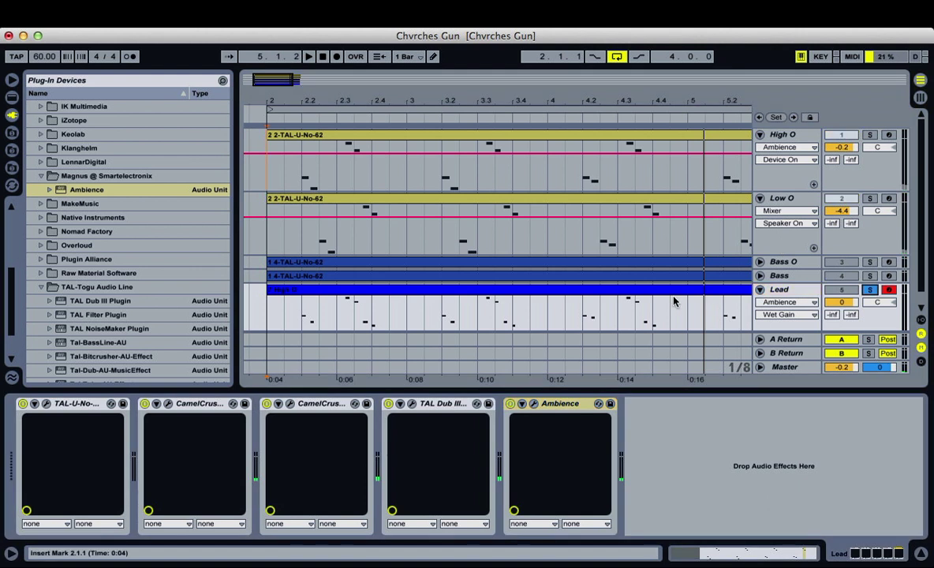
Audition the TAL-U-No-62 synth with its voice count kept at 6.
{"action": "left_click", "coordinate": [47, 404]}
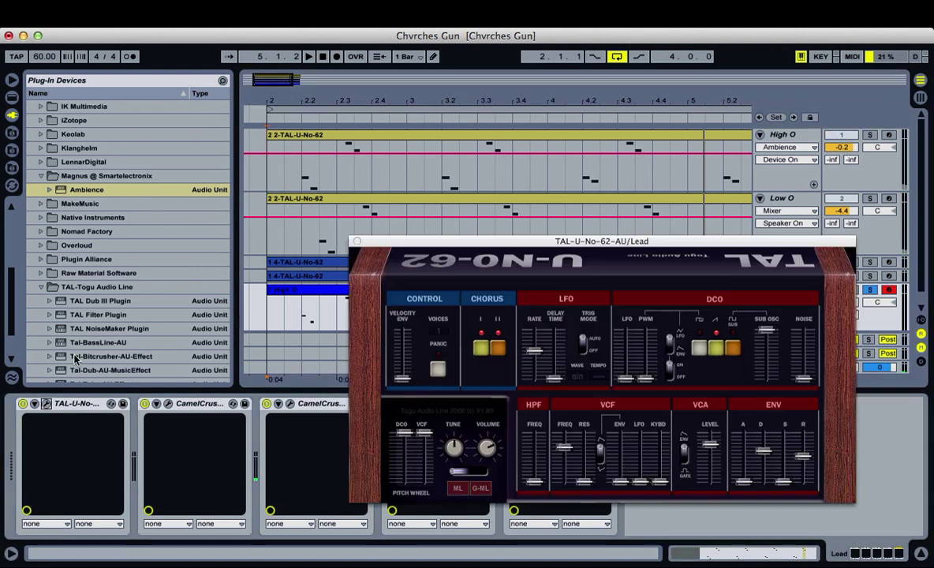
{"action": "left_click", "coordinate": [439, 331]}
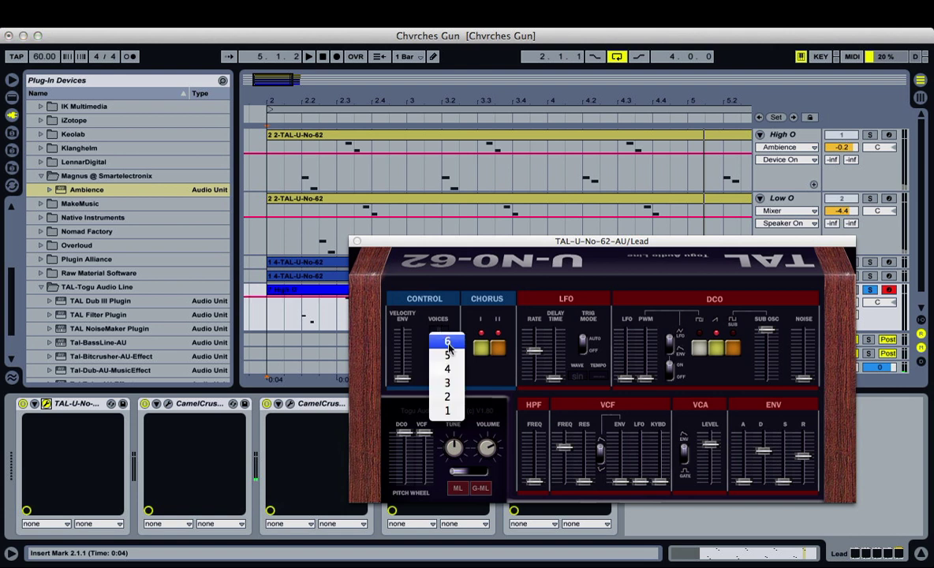
{"action": "left_click", "coordinate": [450, 334]}
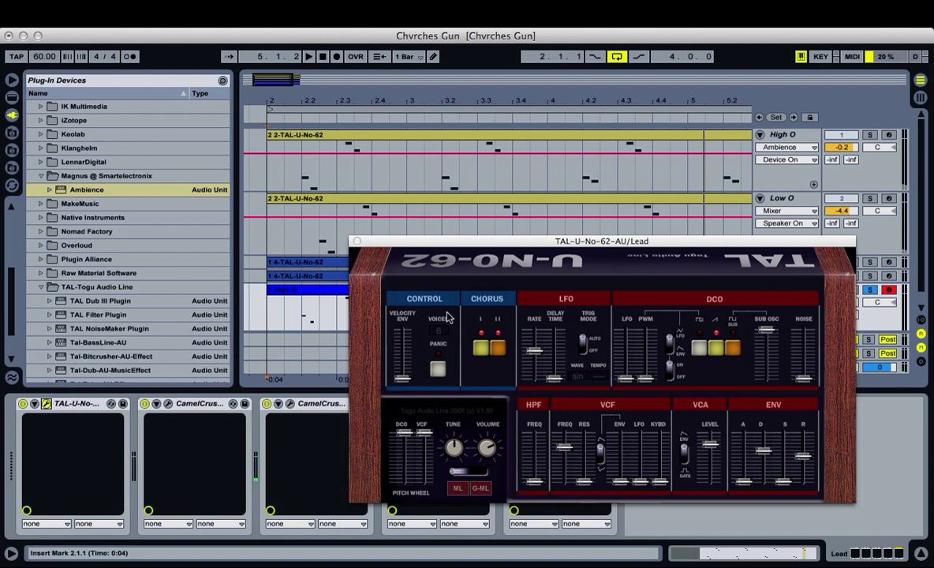
{"action": "key", "text": "space"}
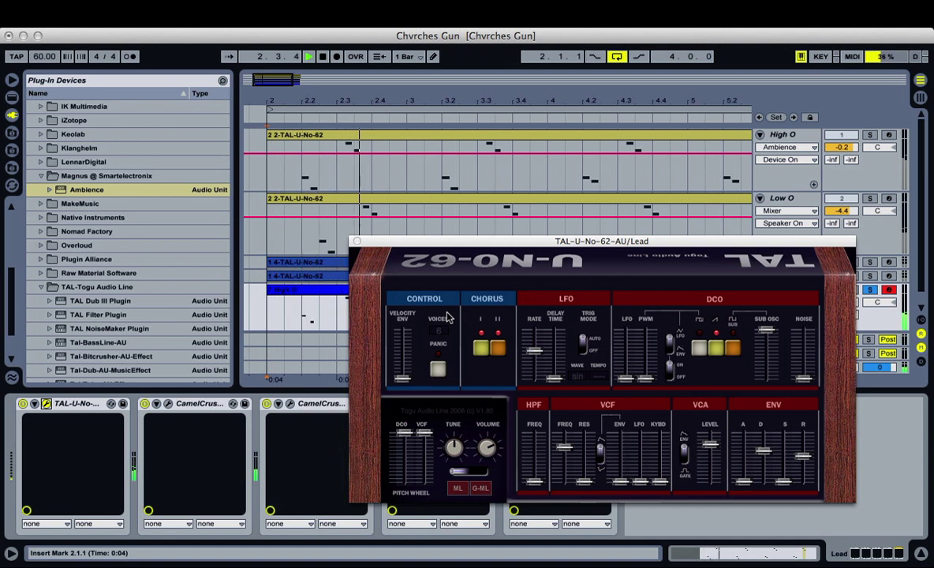
{"action": "key", "text": "space"}
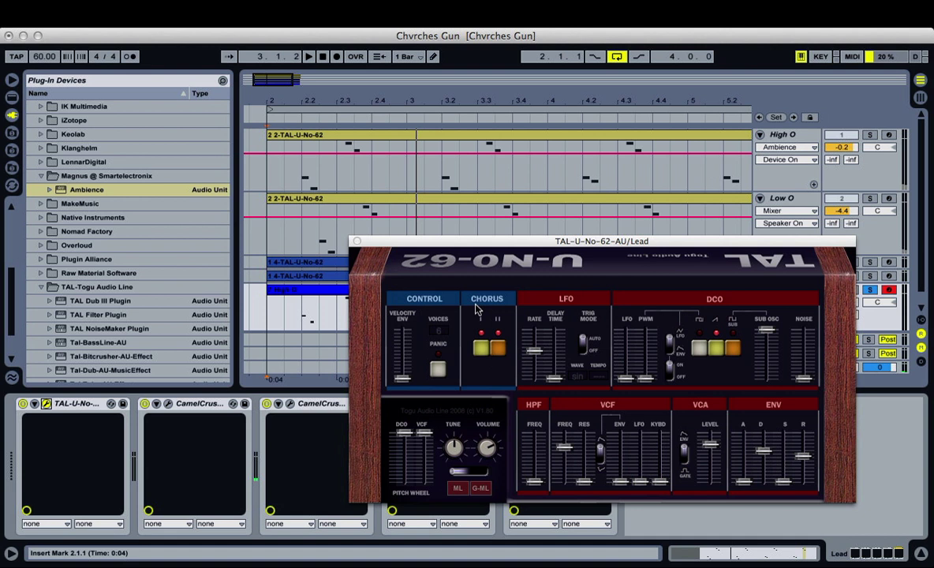
Set the TAL-U-No-62 voices to 1 and close the synth window.
{"action": "left_click", "coordinate": [410, 278]}
{"action": "left_click", "coordinate": [438, 332]}
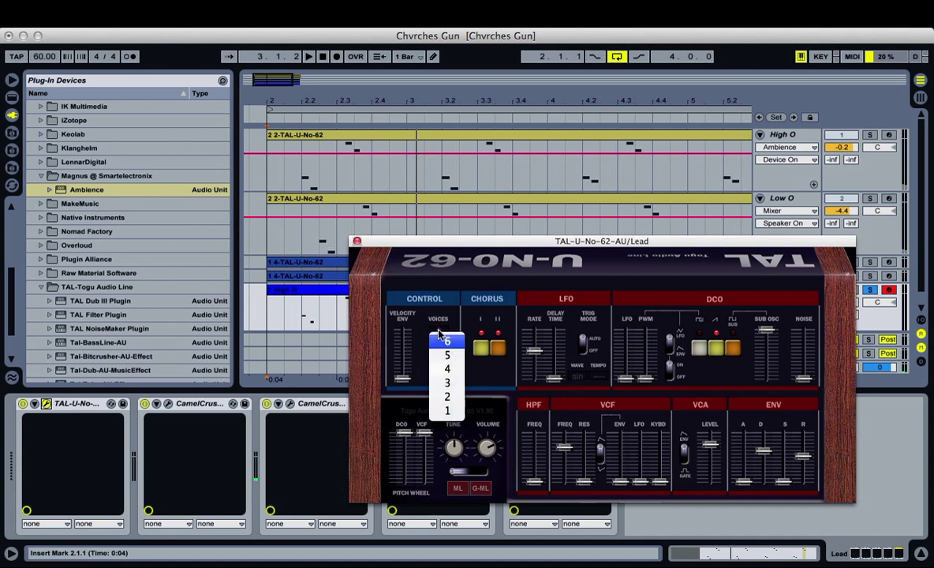
{"action": "left_click", "coordinate": [448, 410]}
{"action": "left_click", "coordinate": [357, 240]}
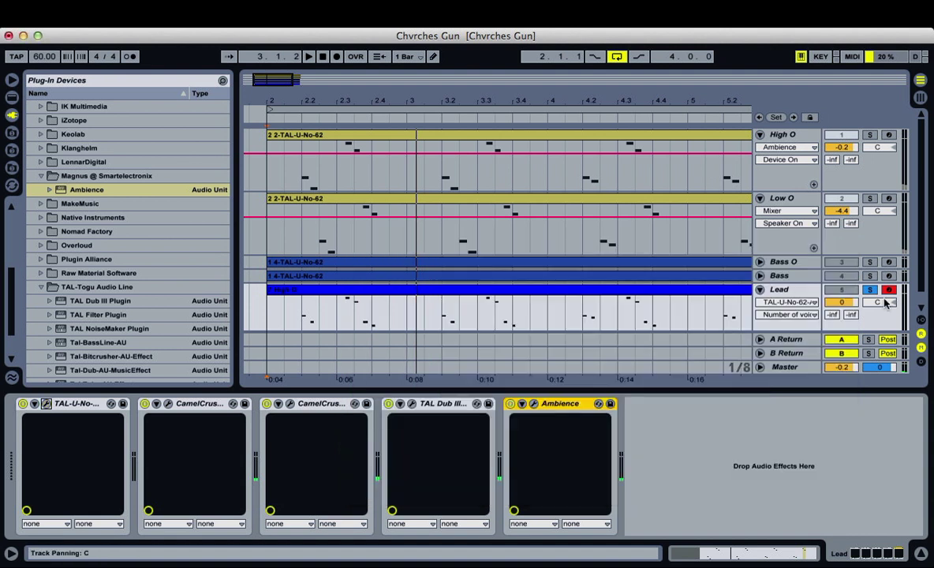
Re-enable the Bass O track and set the project tempo back to 120.00 from 60.
{"action": "left_click", "coordinate": [842, 262]}
{"action": "key", "text": "space"}
{"action": "key", "text": "space"}
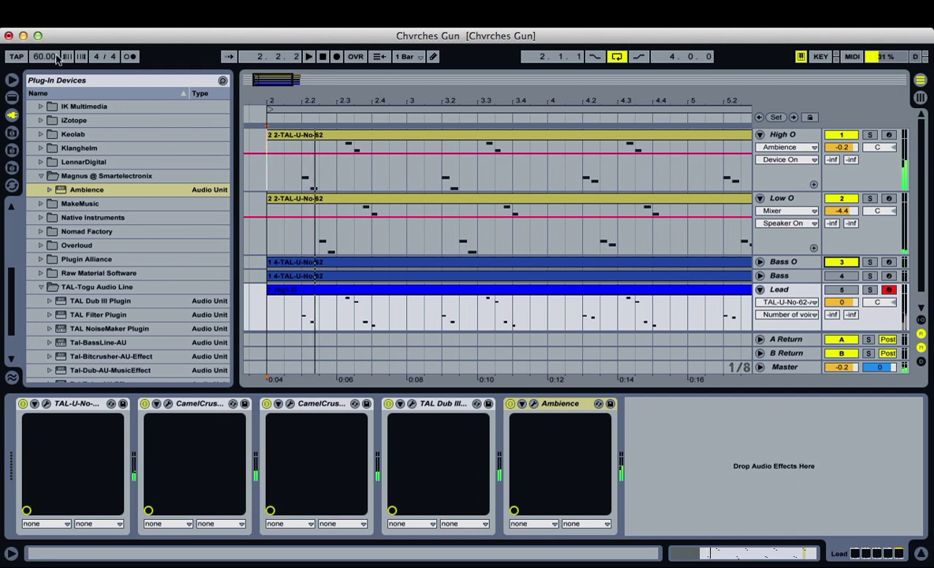
{"action": "left_click", "coordinate": [46, 56]}
{"action": "type", "text": "120"}
{"action": "key", "text": "Return"}
{"action": "key", "text": "space"}
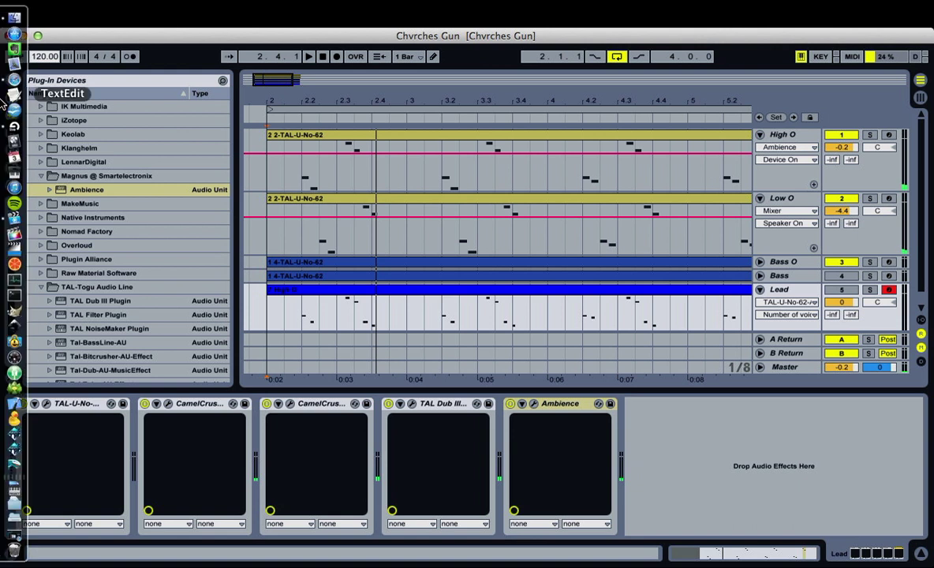
Bring Safari's Syntorial Synth Tutorials page forward and scroll back to the Daft Punk 'Derezzed' video.
{"action": "left_click", "coordinate": [12, 80]}
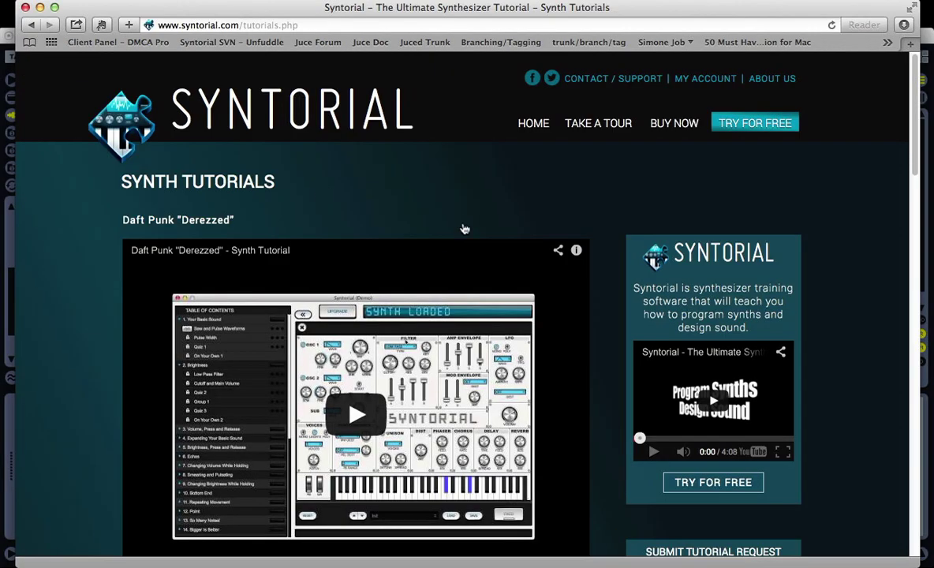
{"action": "scroll", "coordinate": [621, 343], "scroll_direction": "down", "scroll_amount": 10}
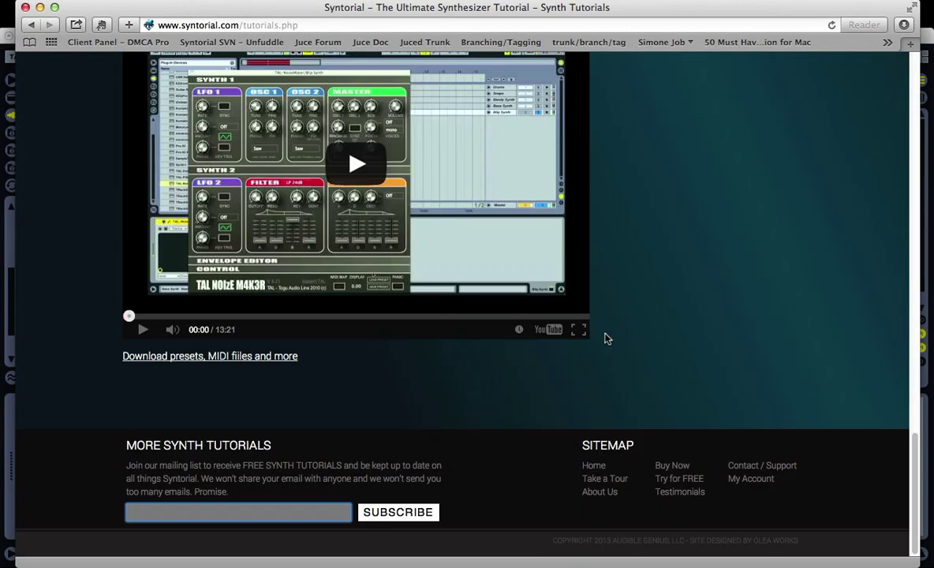
{"action": "scroll", "coordinate": [615, 332], "scroll_direction": "up", "scroll_amount": 3}
{"action": "scroll", "coordinate": [615, 329], "scroll_direction": "up", "scroll_amount": 10}
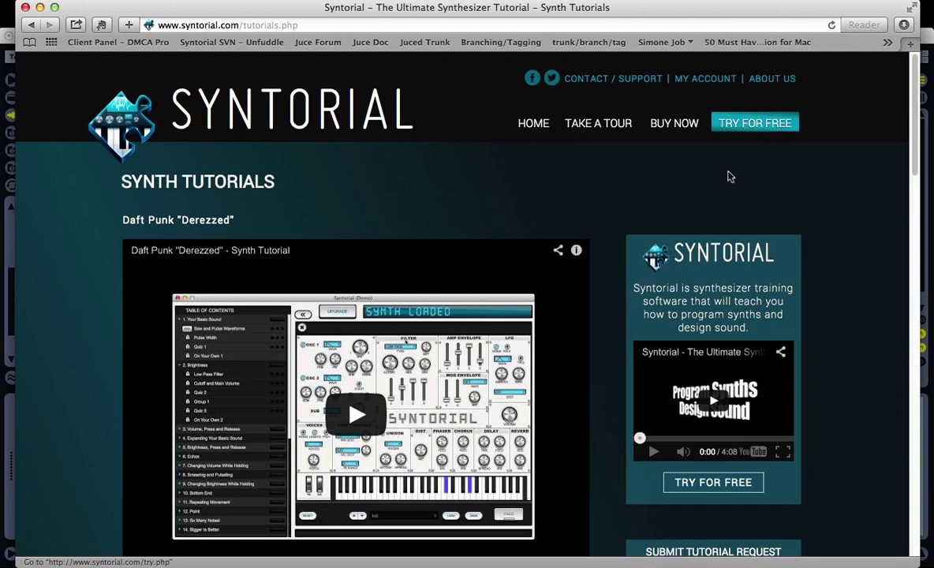